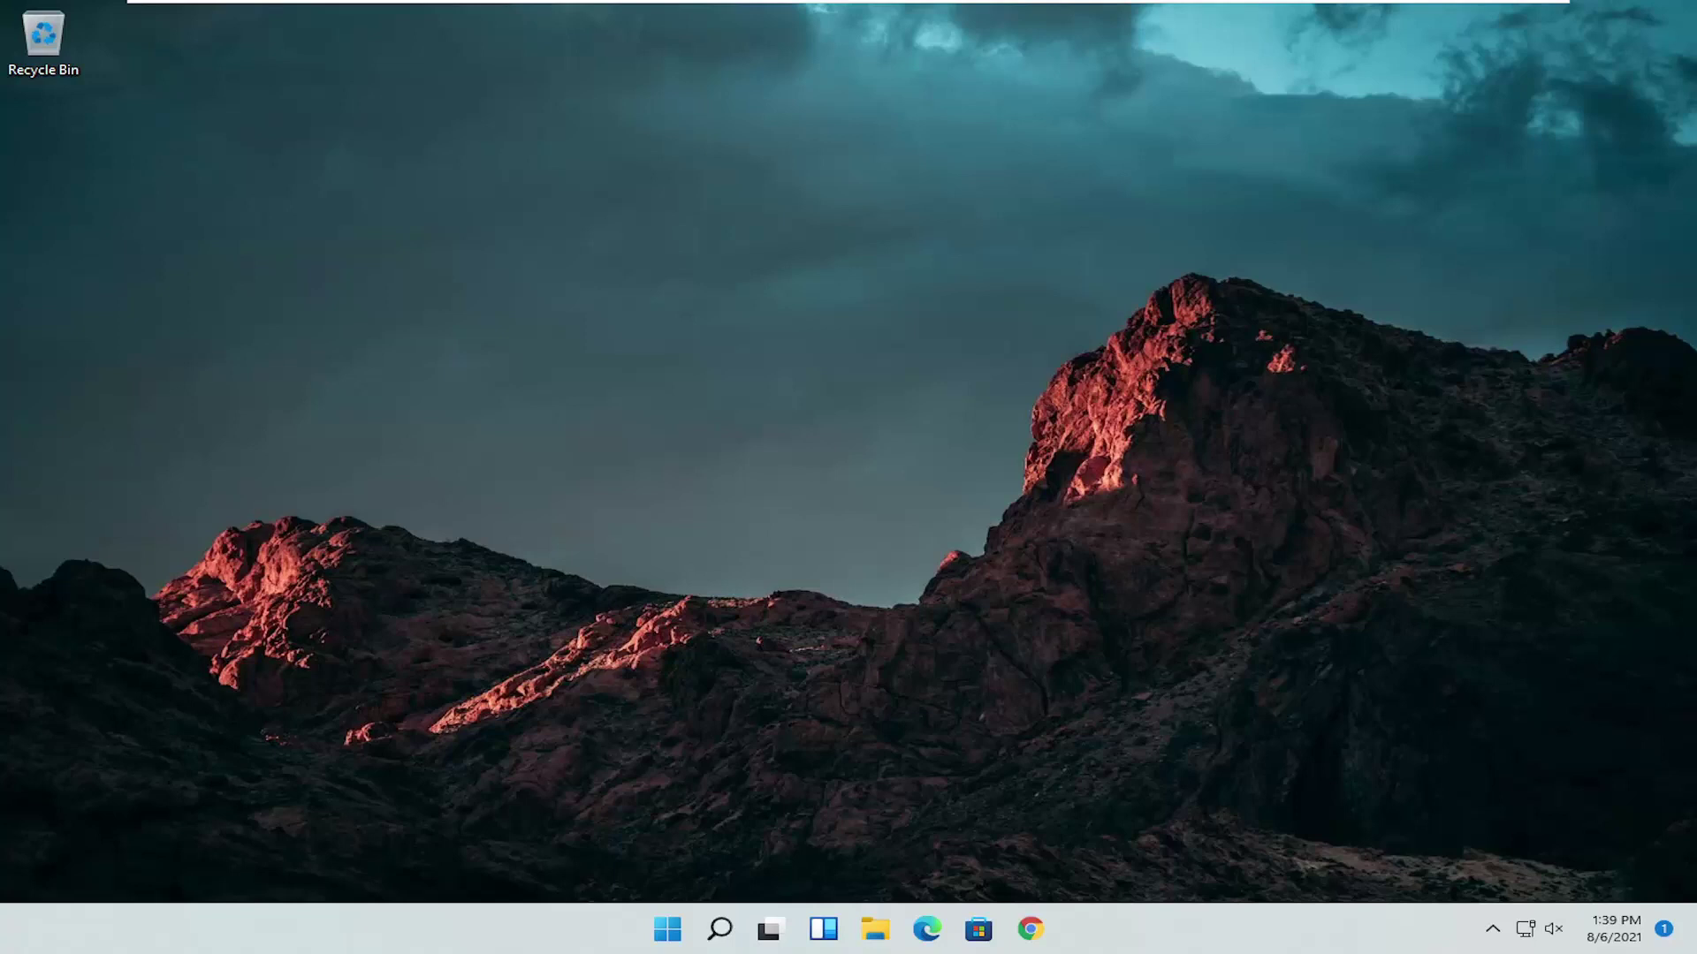
Find and open Control Panel by searching 'control panel'.
{"action": "left_click", "coordinate": [720, 929]}
{"action": "type", "text": "control panel"}
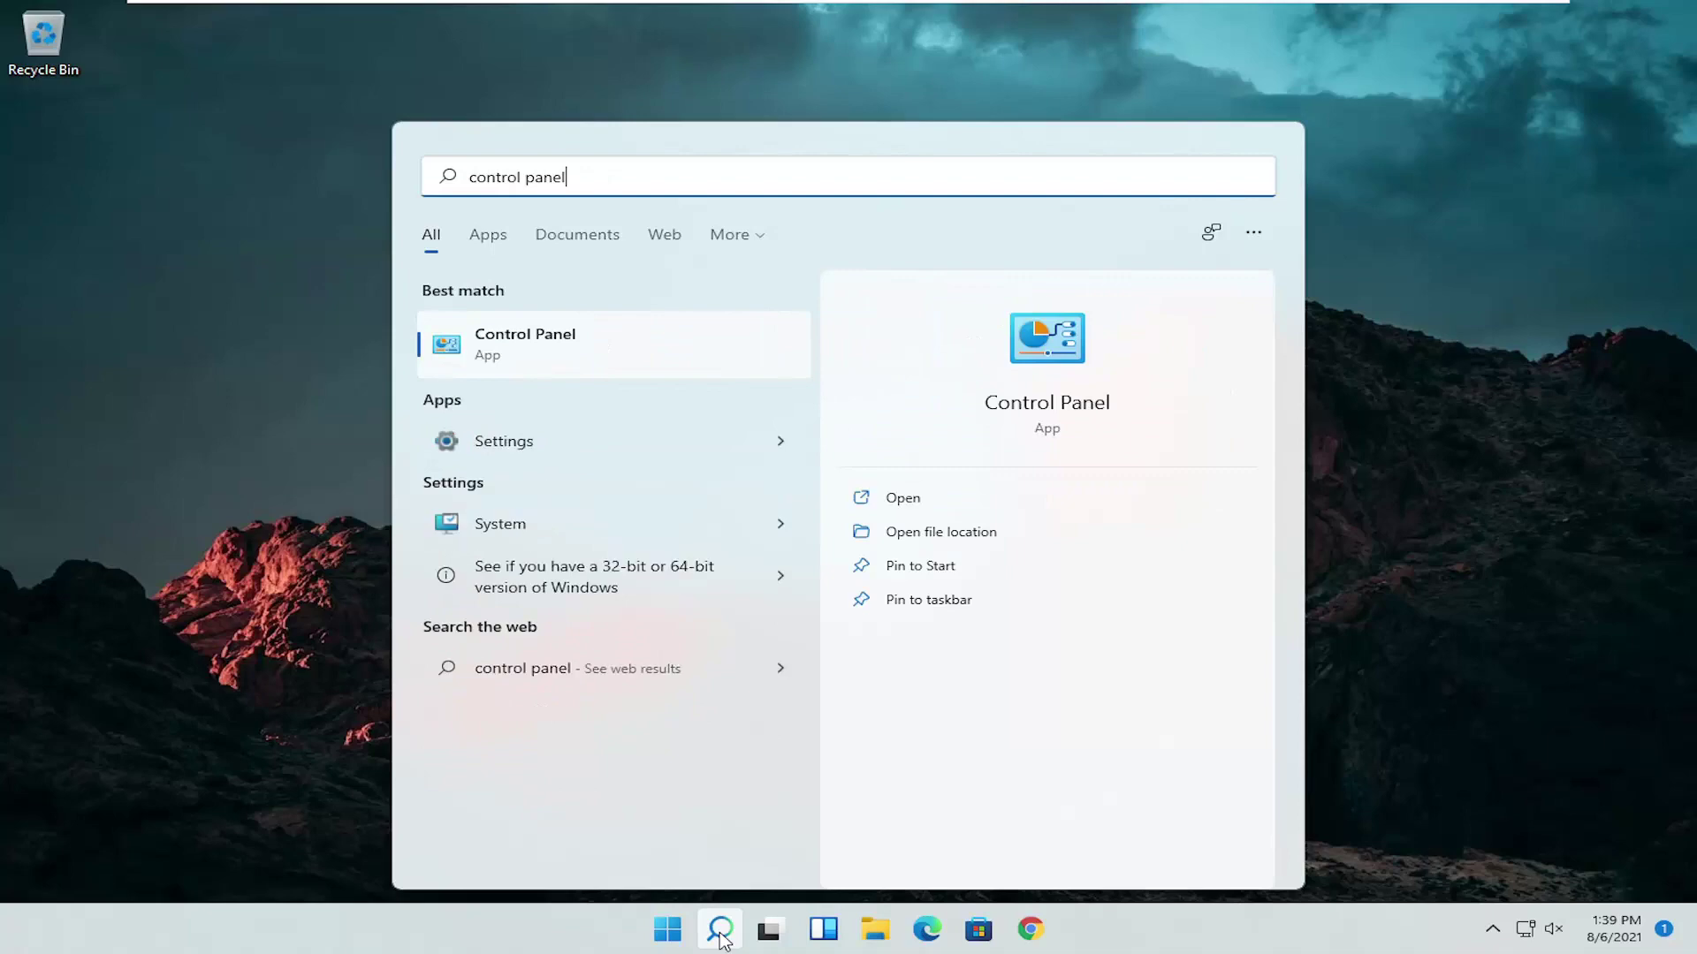
{"action": "left_click", "coordinate": [587, 350]}
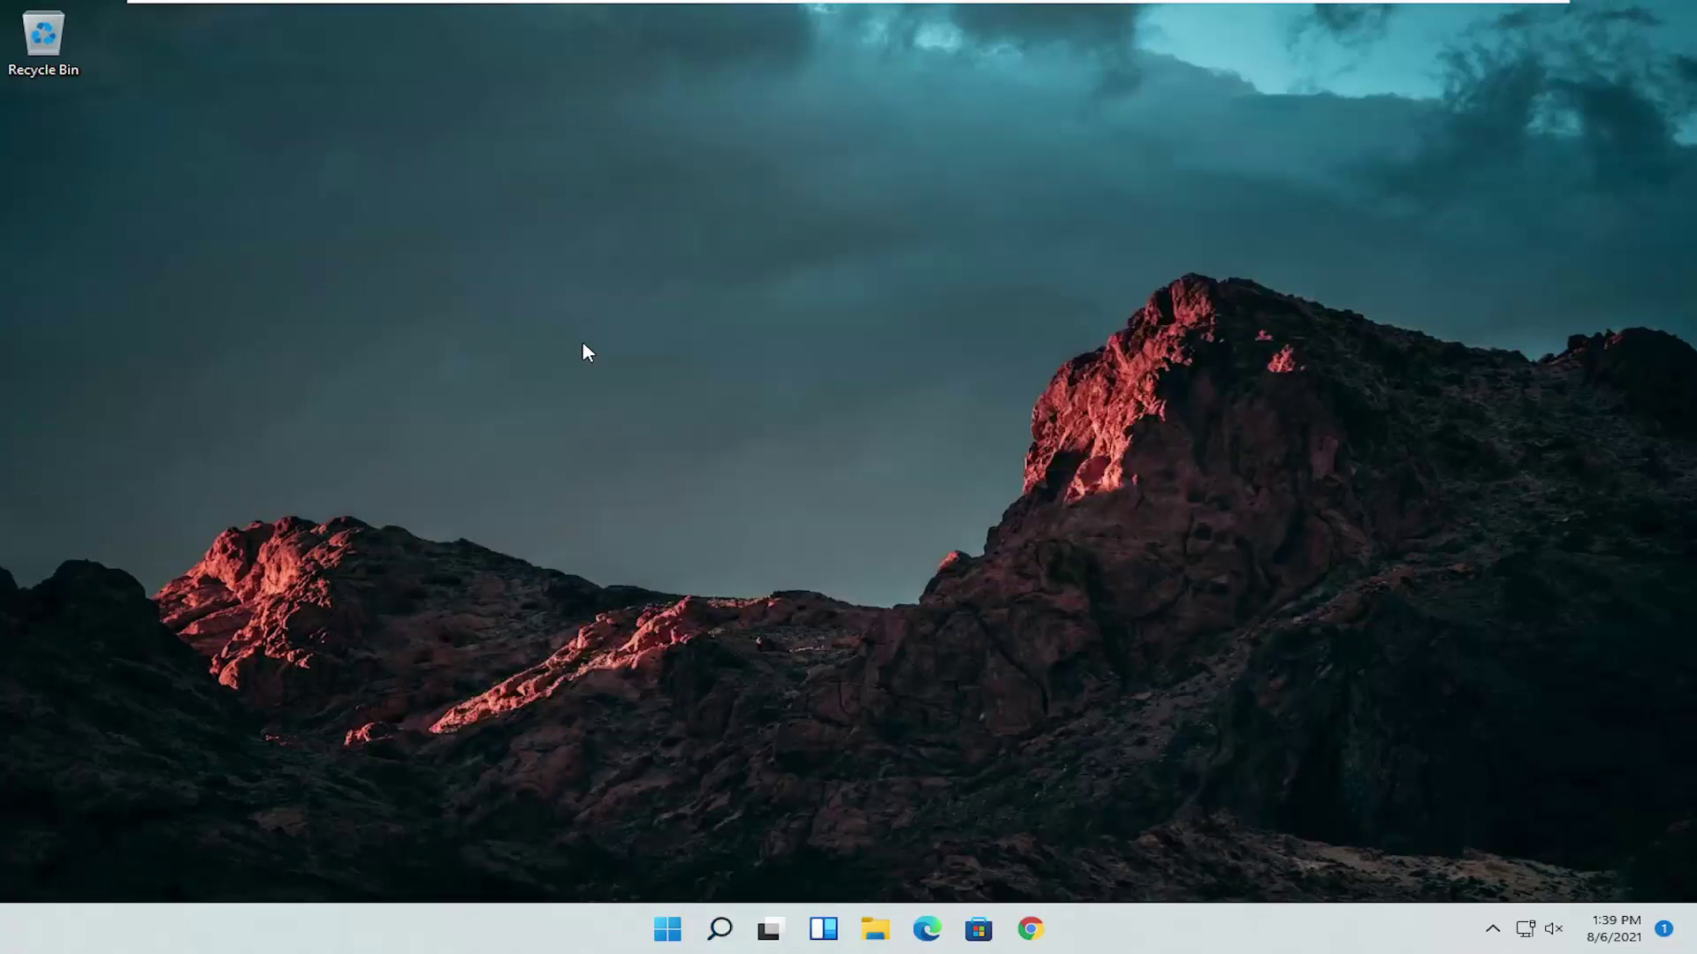
Show Control Panel items as Large icons and open Mouse Properties, centred on screen.
{"action": "left_click", "coordinate": [1210, 271]}
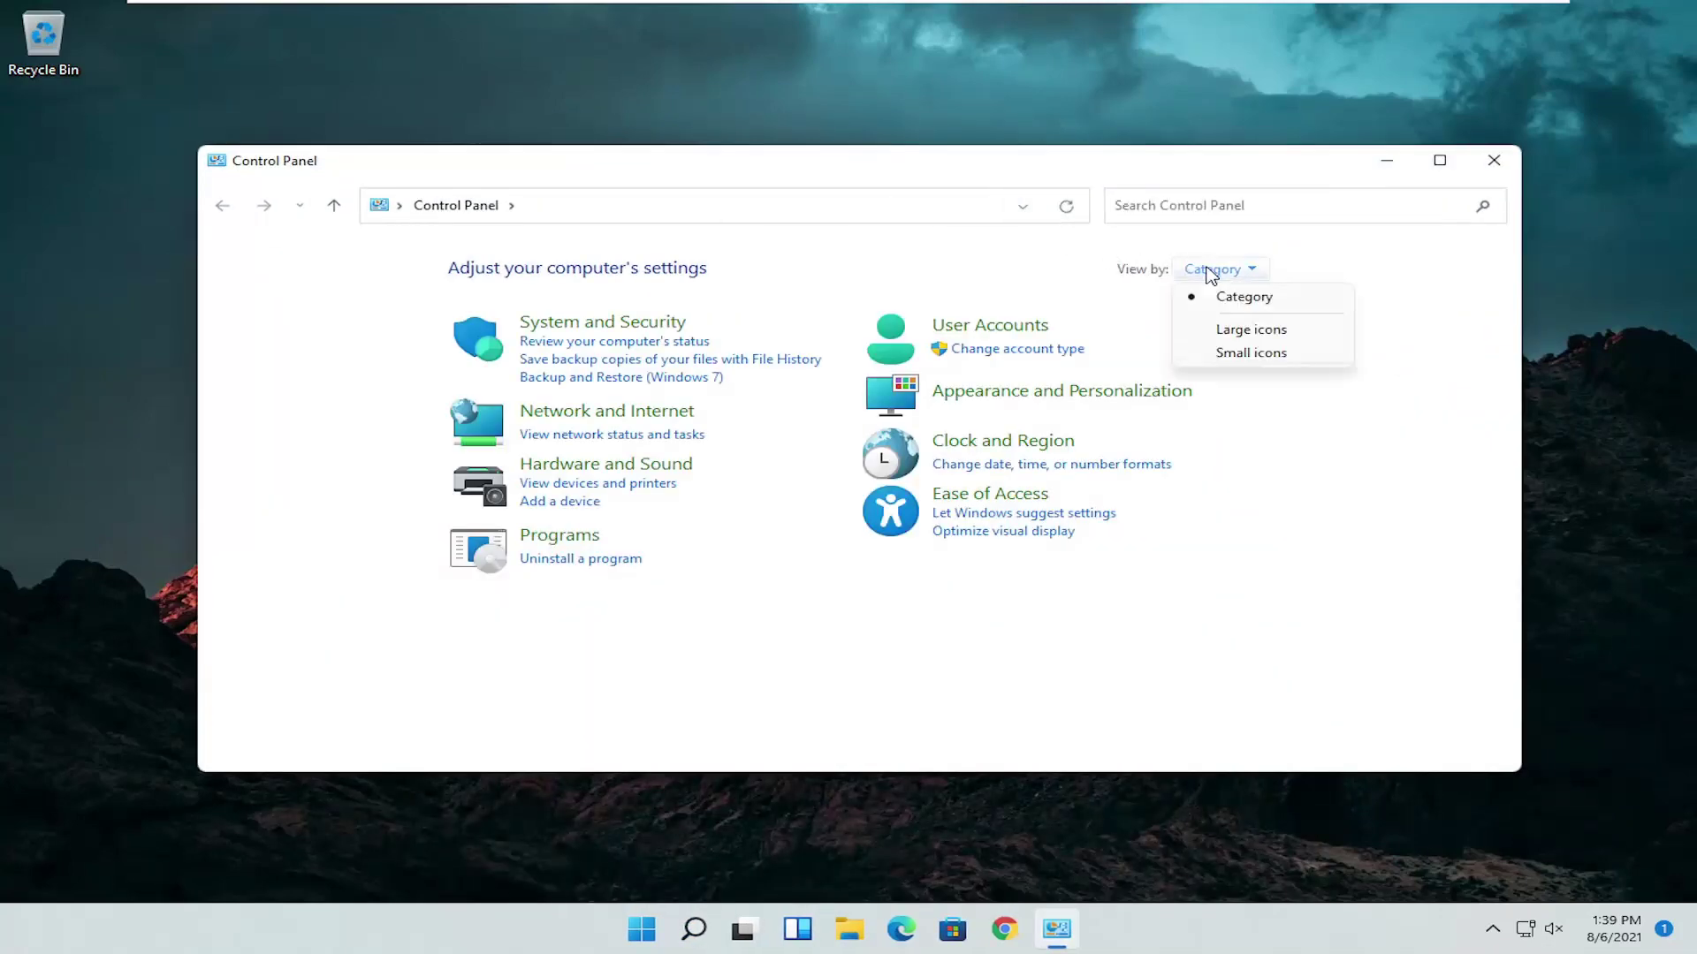
{"action": "left_click", "coordinate": [1251, 329]}
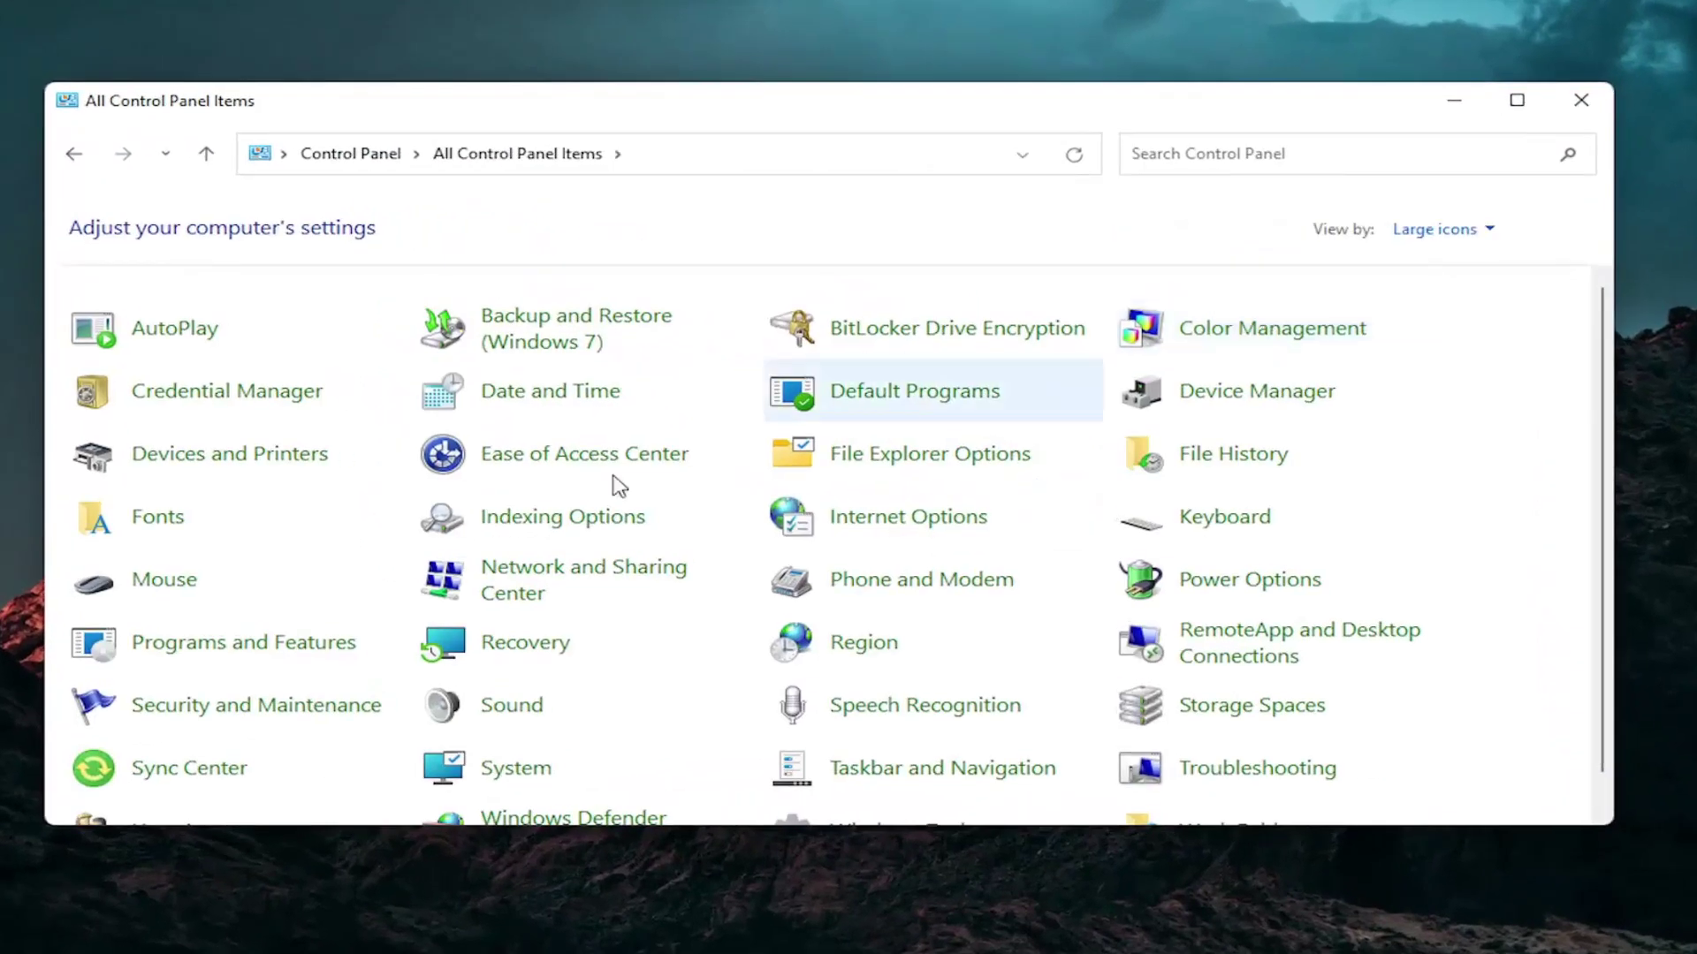
{"action": "left_click", "coordinate": [161, 585]}
{"action": "left_click_drag", "start_coordinate": [345, 115], "coordinate": [888, 172]}
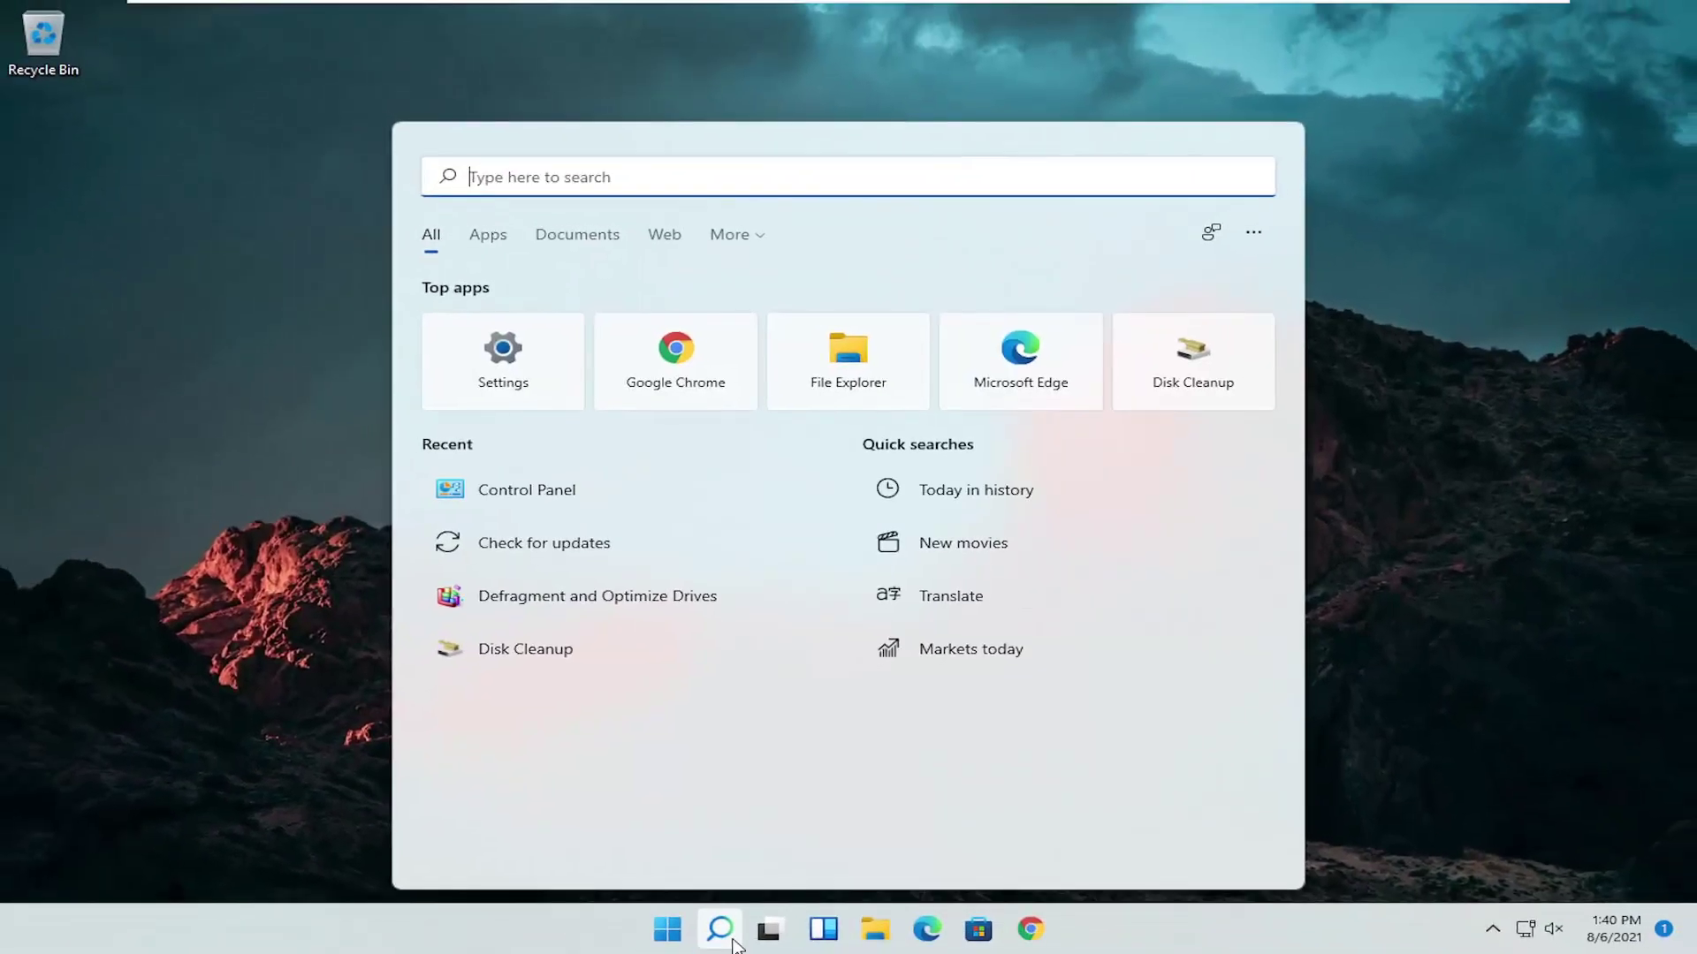
Open Device Manager, expand Mice and other pointing devices, and right-click HID-compliant mouse.
{"action": "type", "text": "dev"}
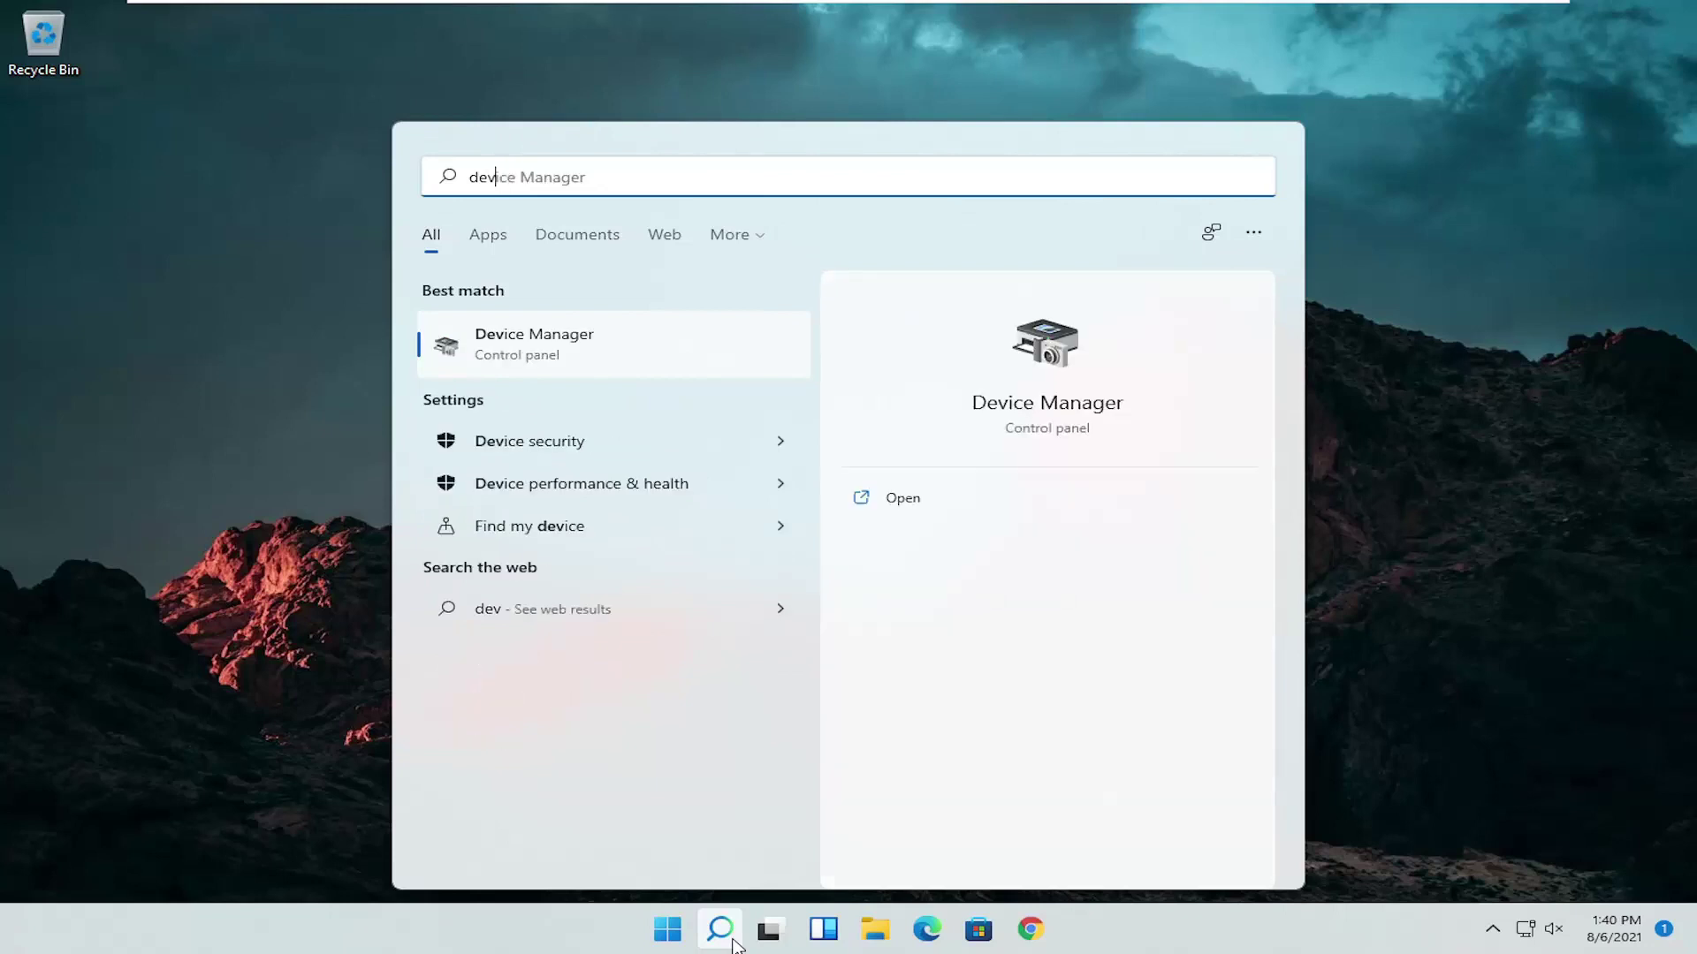
{"action": "type", "text": "ice manager"}
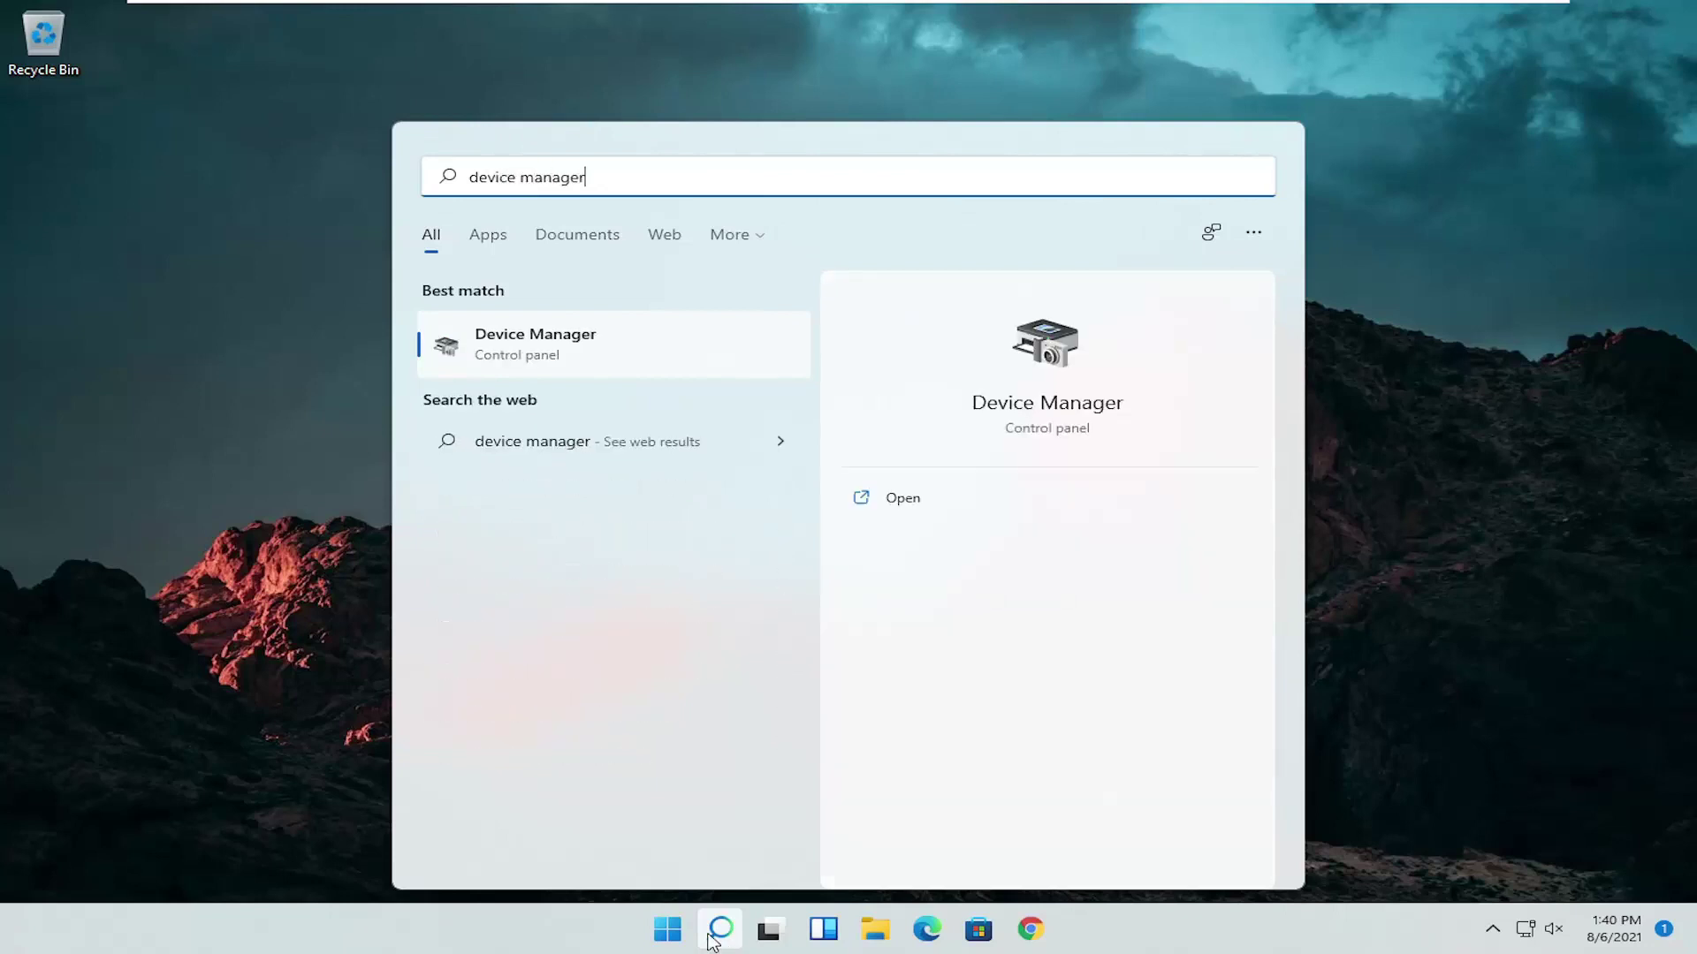
{"action": "left_click", "coordinate": [529, 346]}
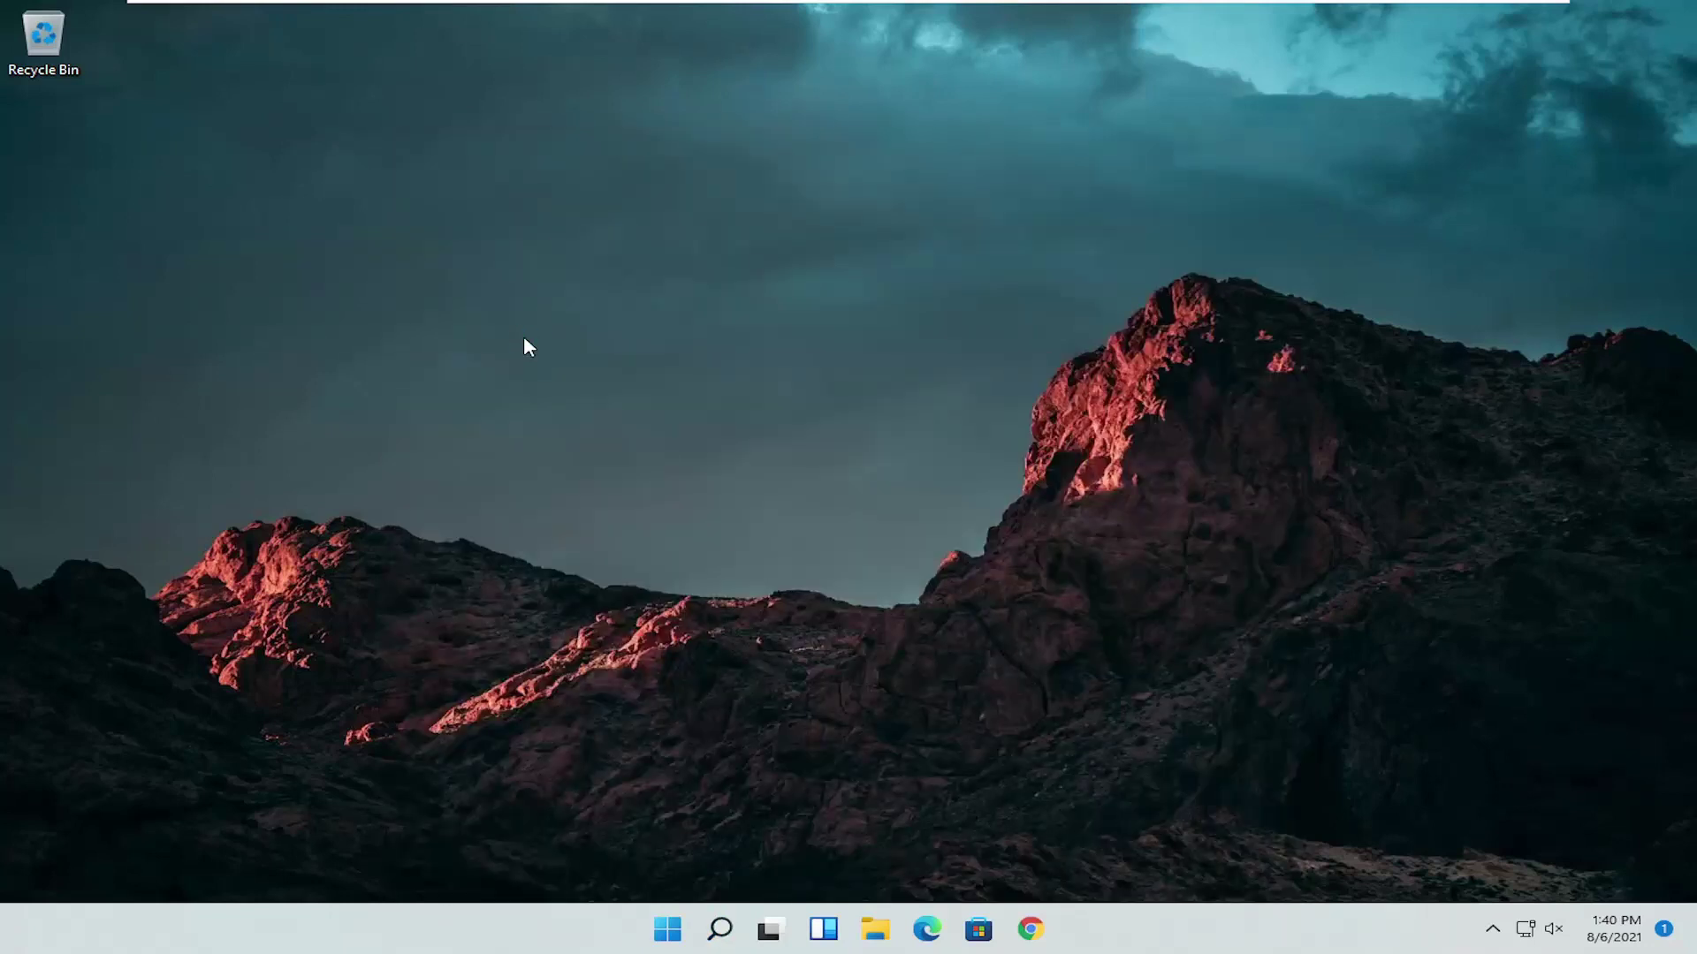
{"action": "left_click_drag", "start_coordinate": [511, 60], "coordinate": [822, 124]}
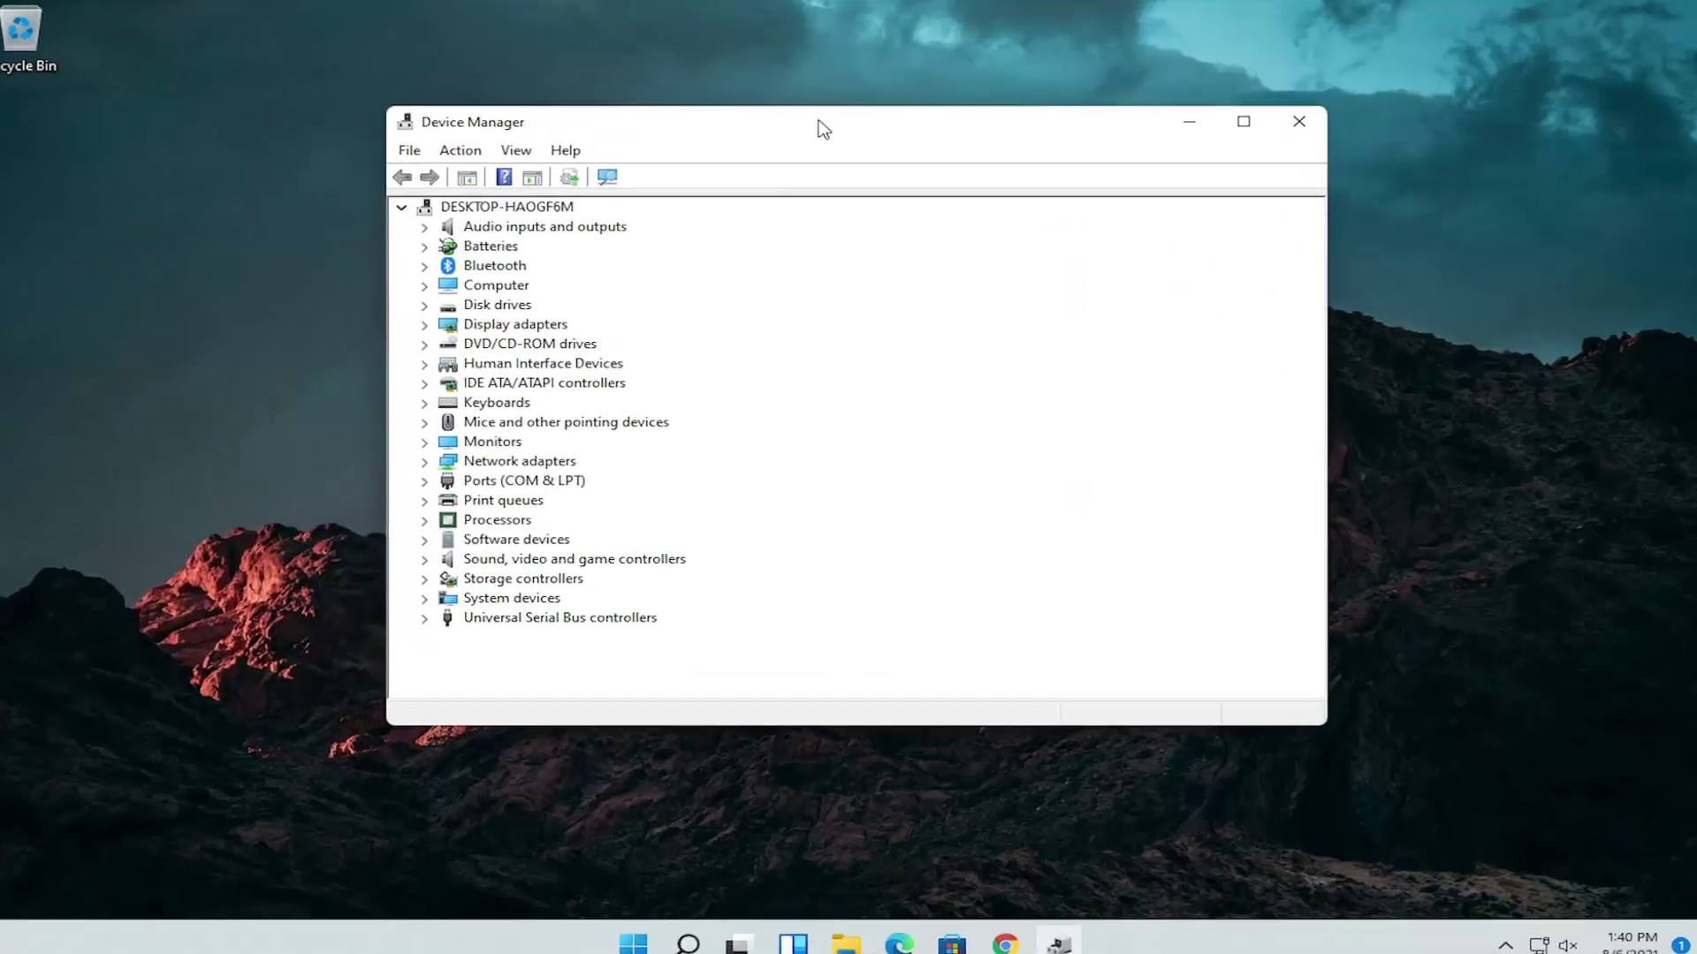
{"action": "double_click", "coordinate": [563, 430]}
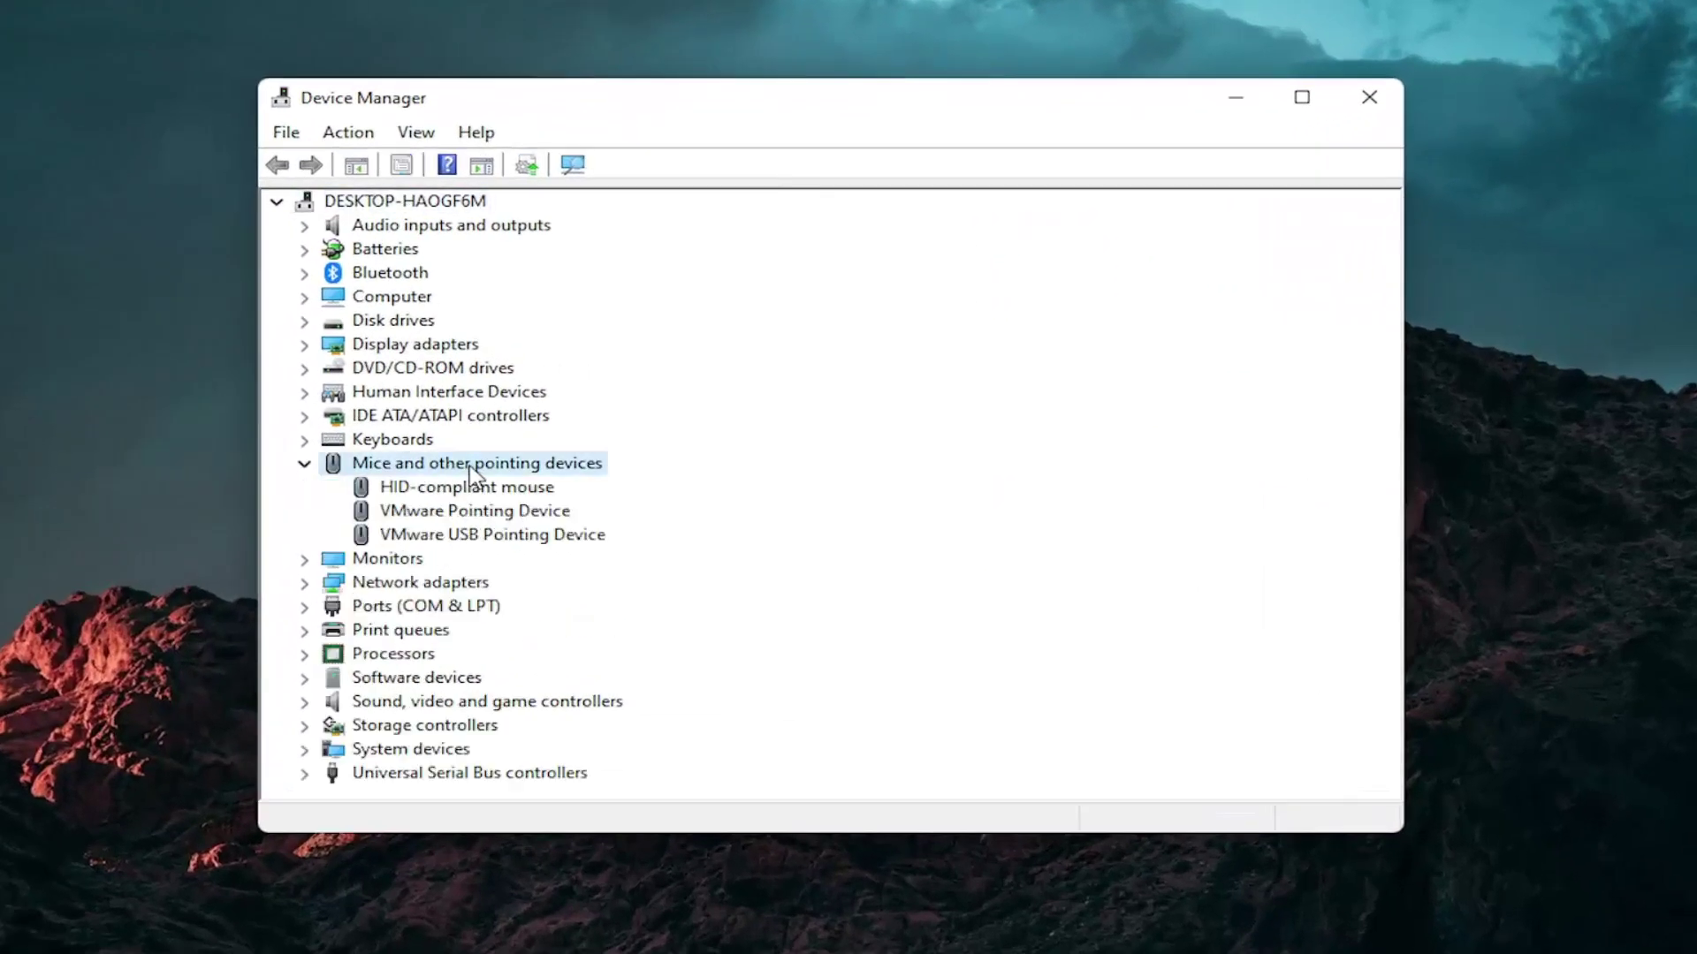
{"action": "left_click", "coordinate": [469, 493]}
{"action": "right_click", "coordinate": [468, 488]}
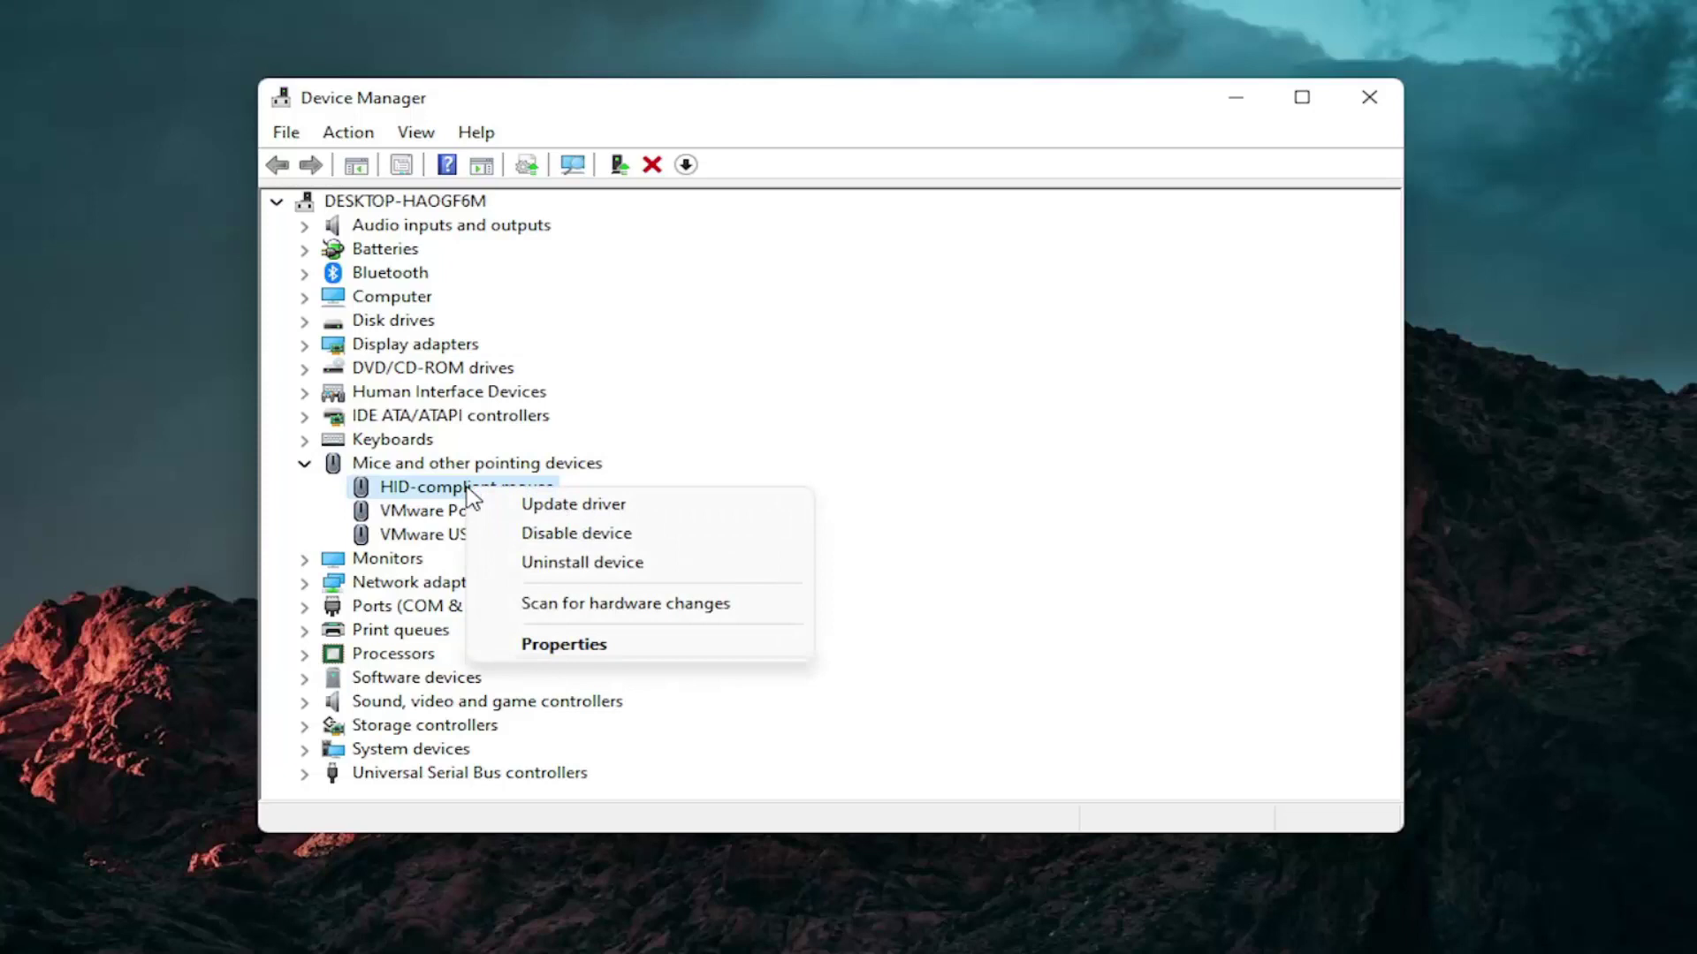
Update the HID-compliant mouse driver by installing it from the compatible driver models list.
{"action": "left_click", "coordinate": [617, 511]}
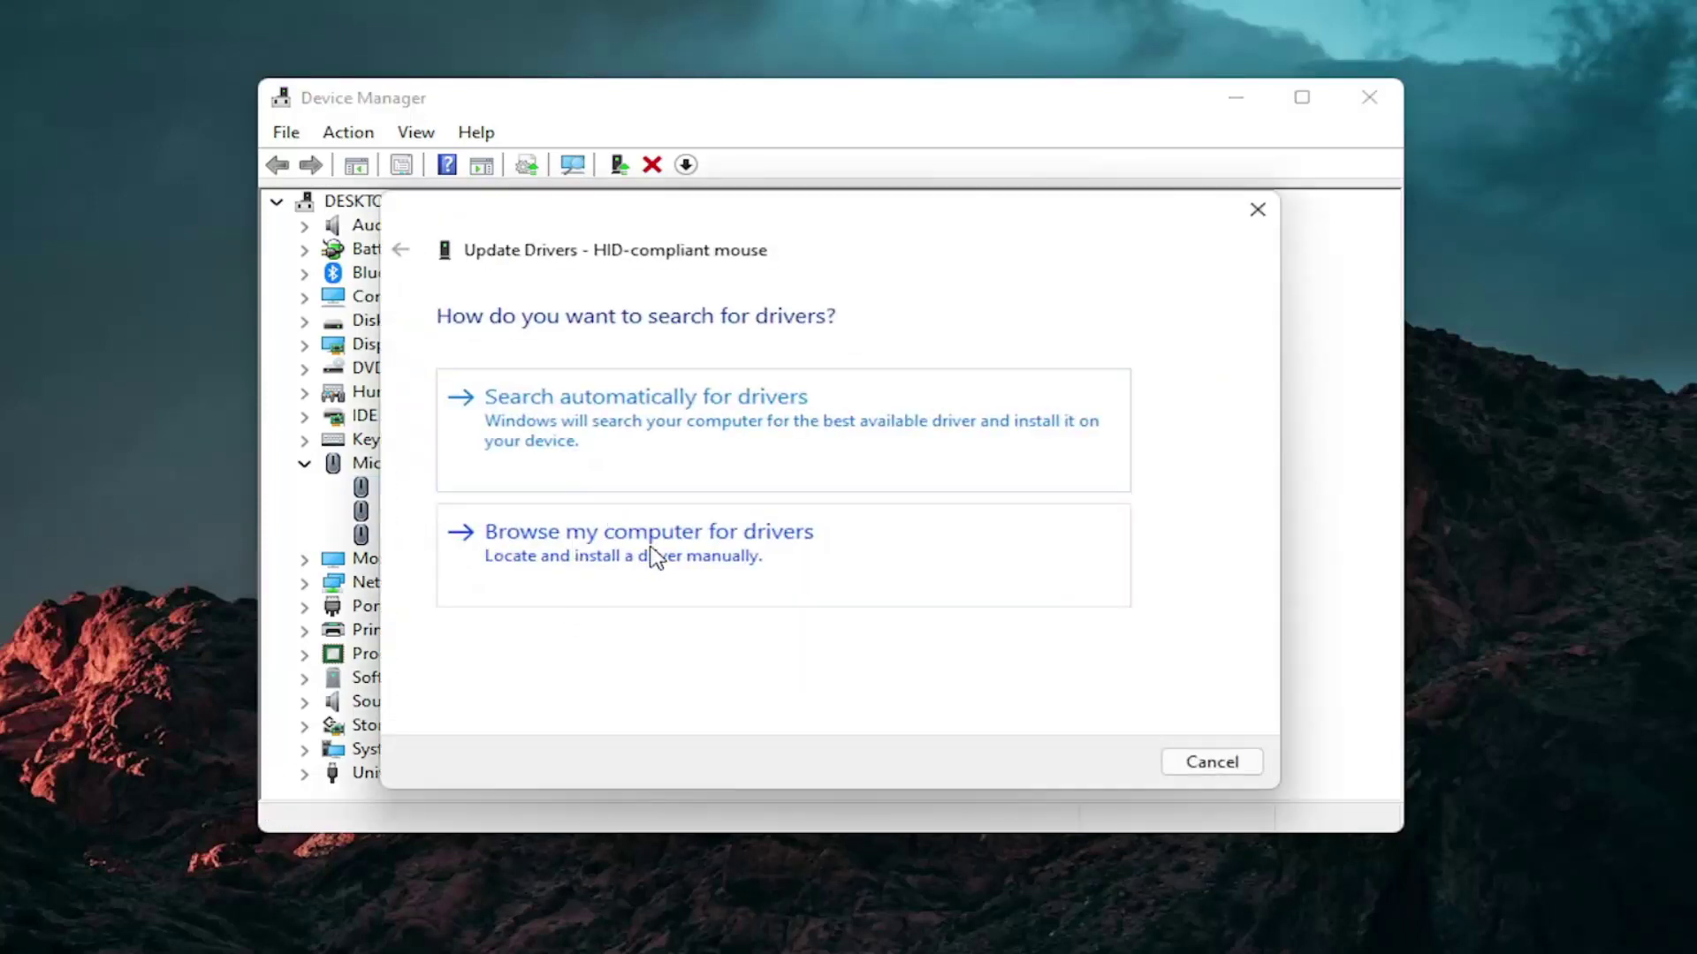
{"action": "left_click", "coordinate": [651, 555]}
{"action": "left_click", "coordinate": [573, 614]}
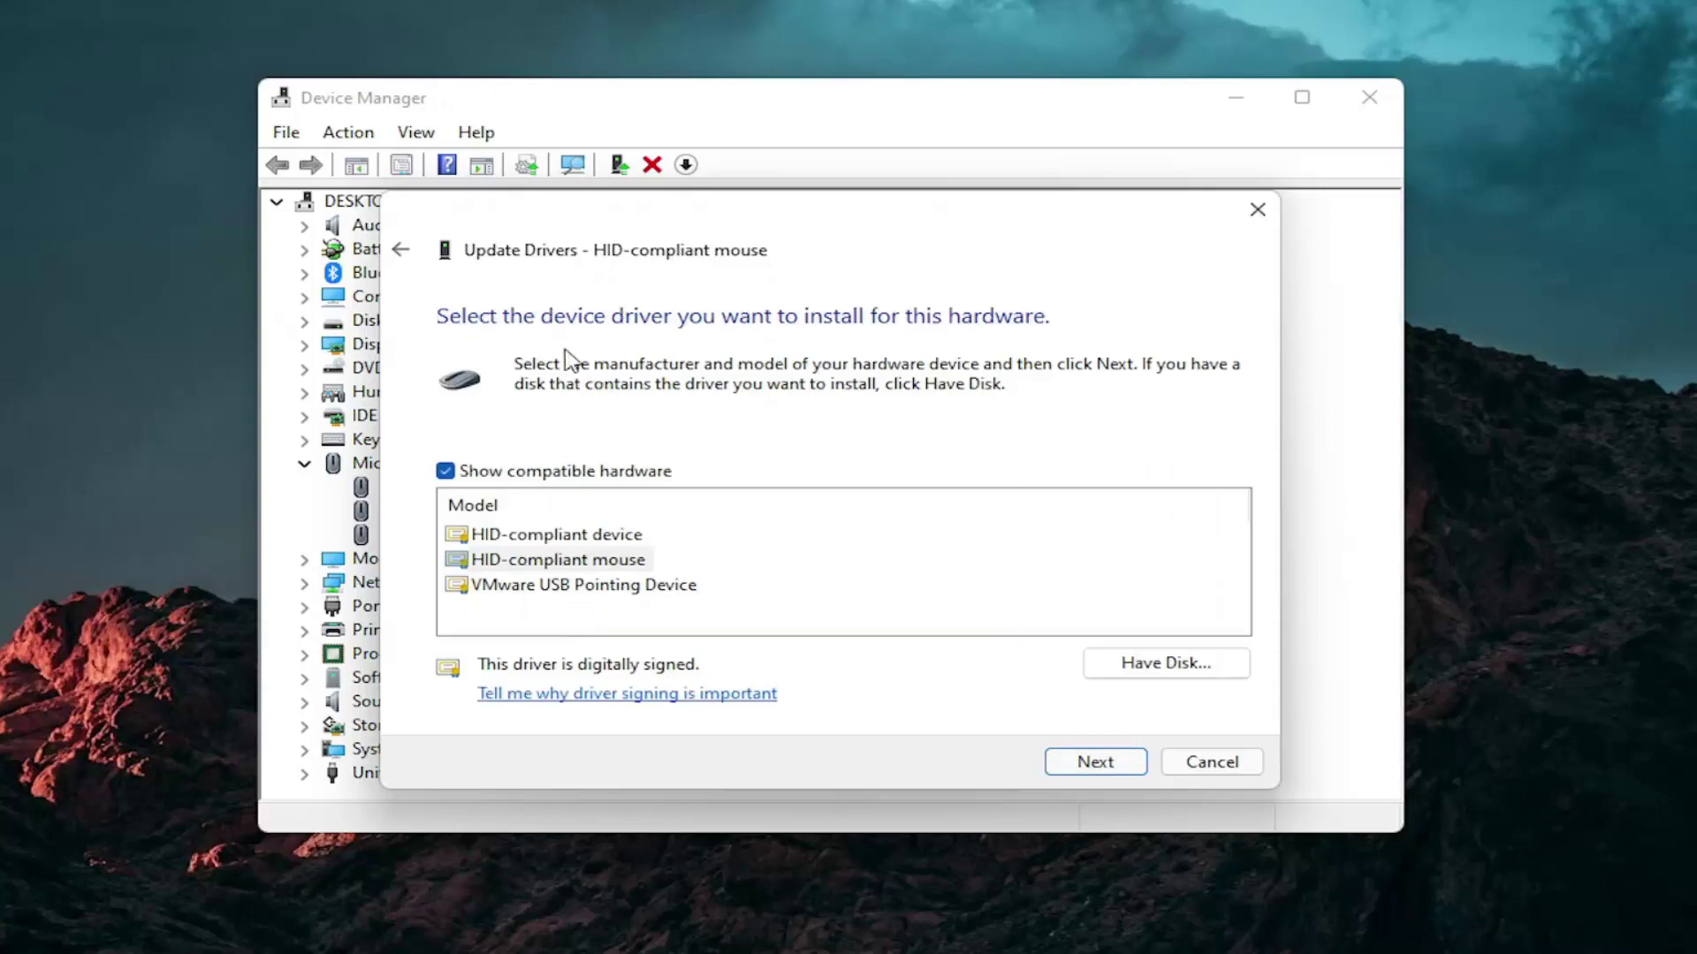
{"action": "left_click", "coordinate": [400, 249]}
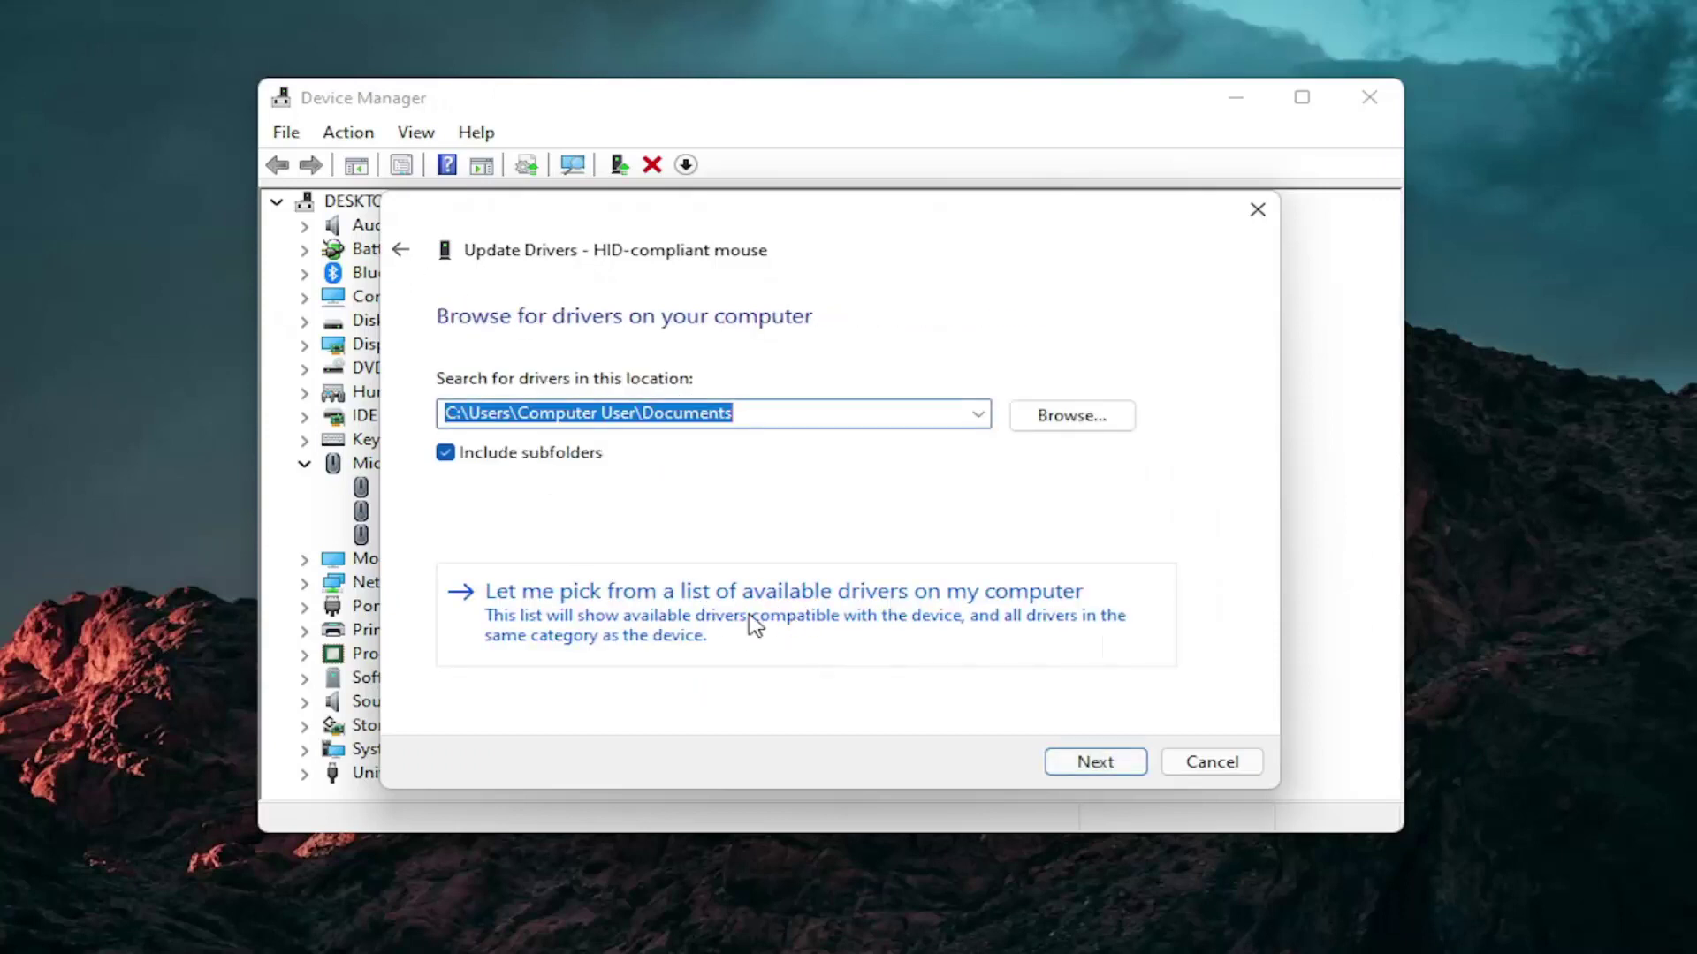
{"action": "left_click", "coordinate": [767, 623]}
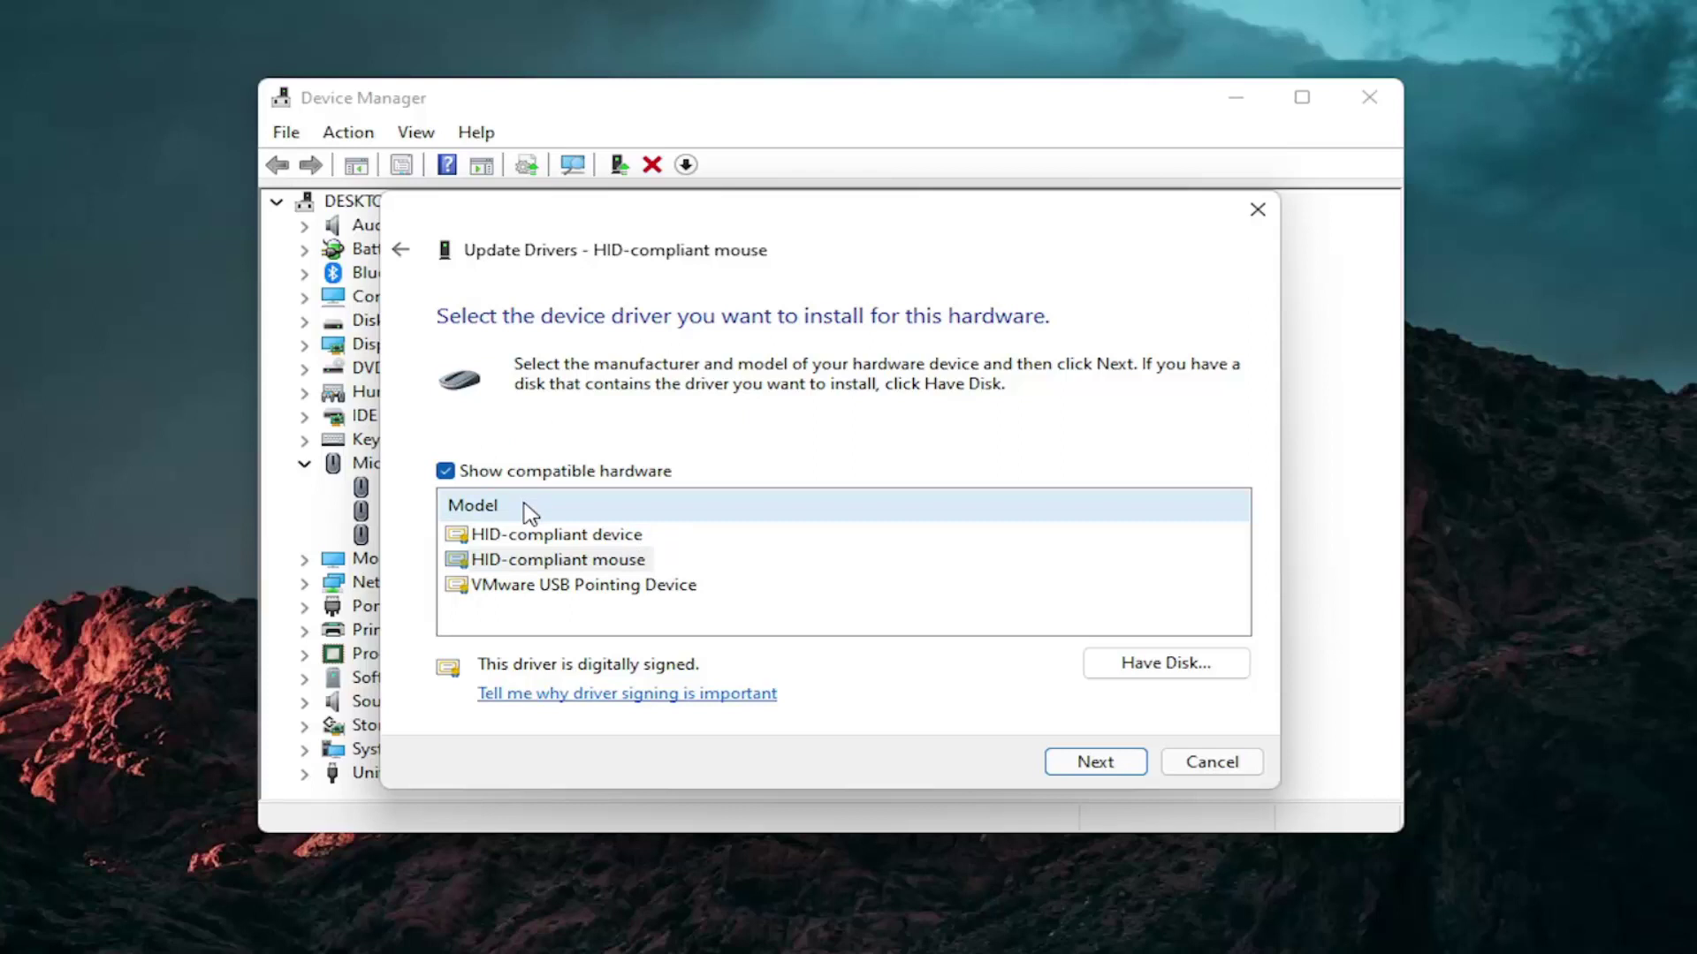
{"action": "left_click", "coordinate": [1114, 765]}
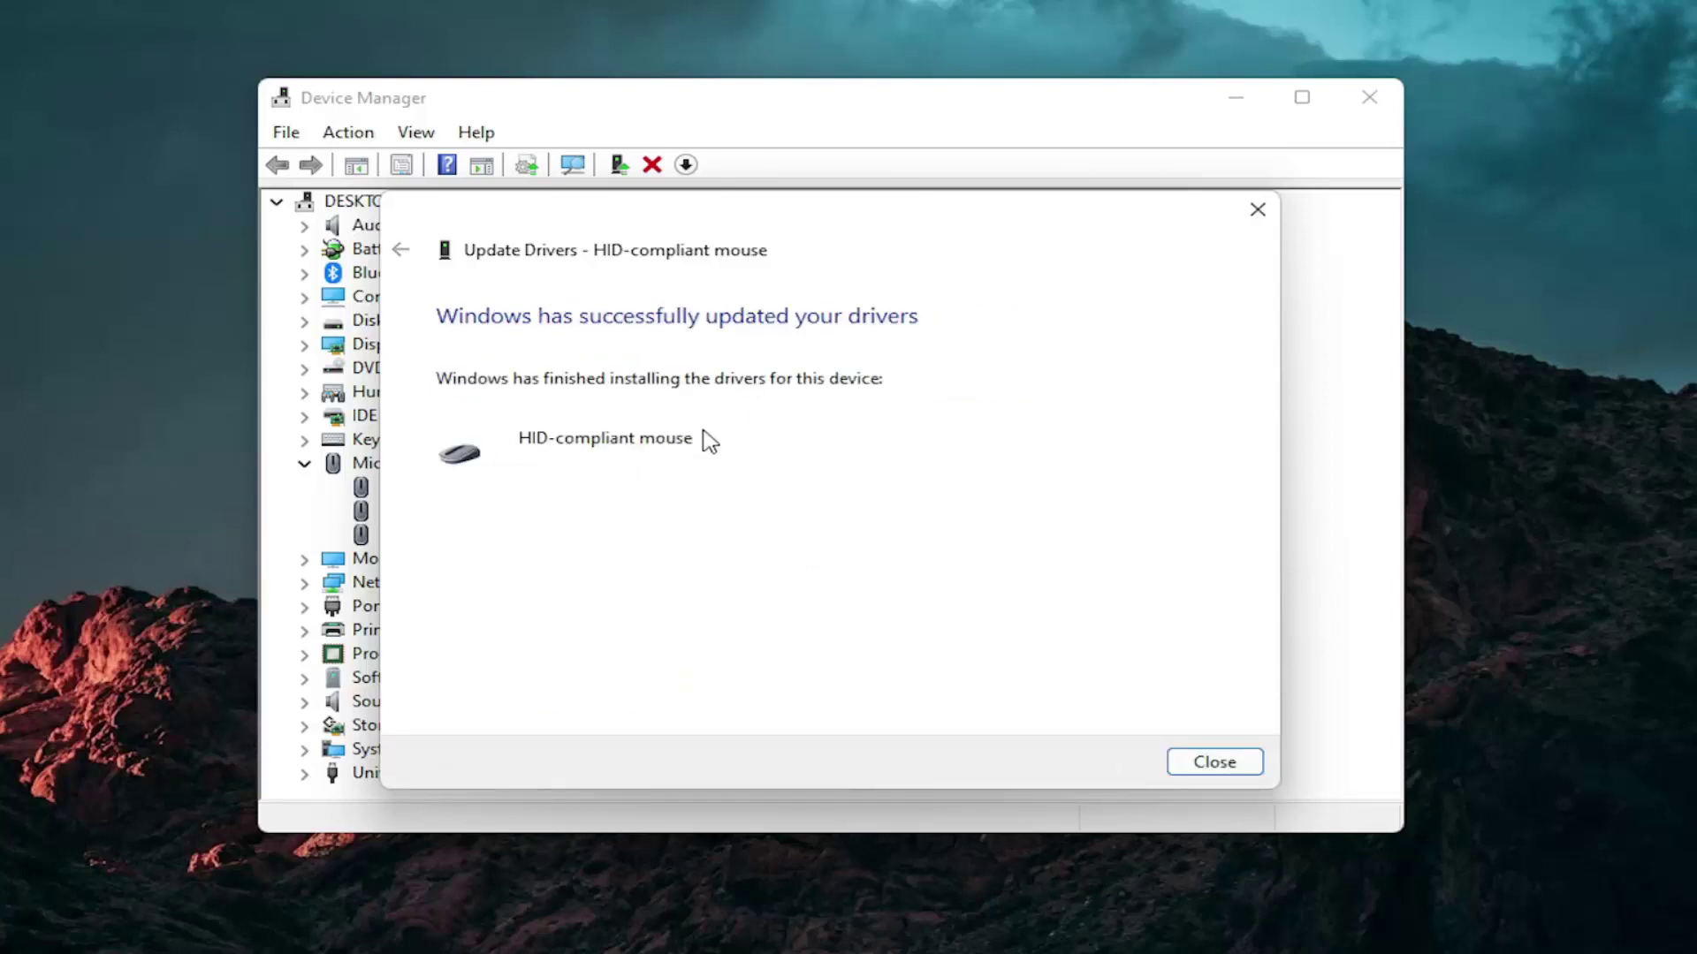
Dismiss the update confirmation, collapse Mice and other pointing devices, and close Device Manager.
{"action": "left_click", "coordinate": [1187, 753]}
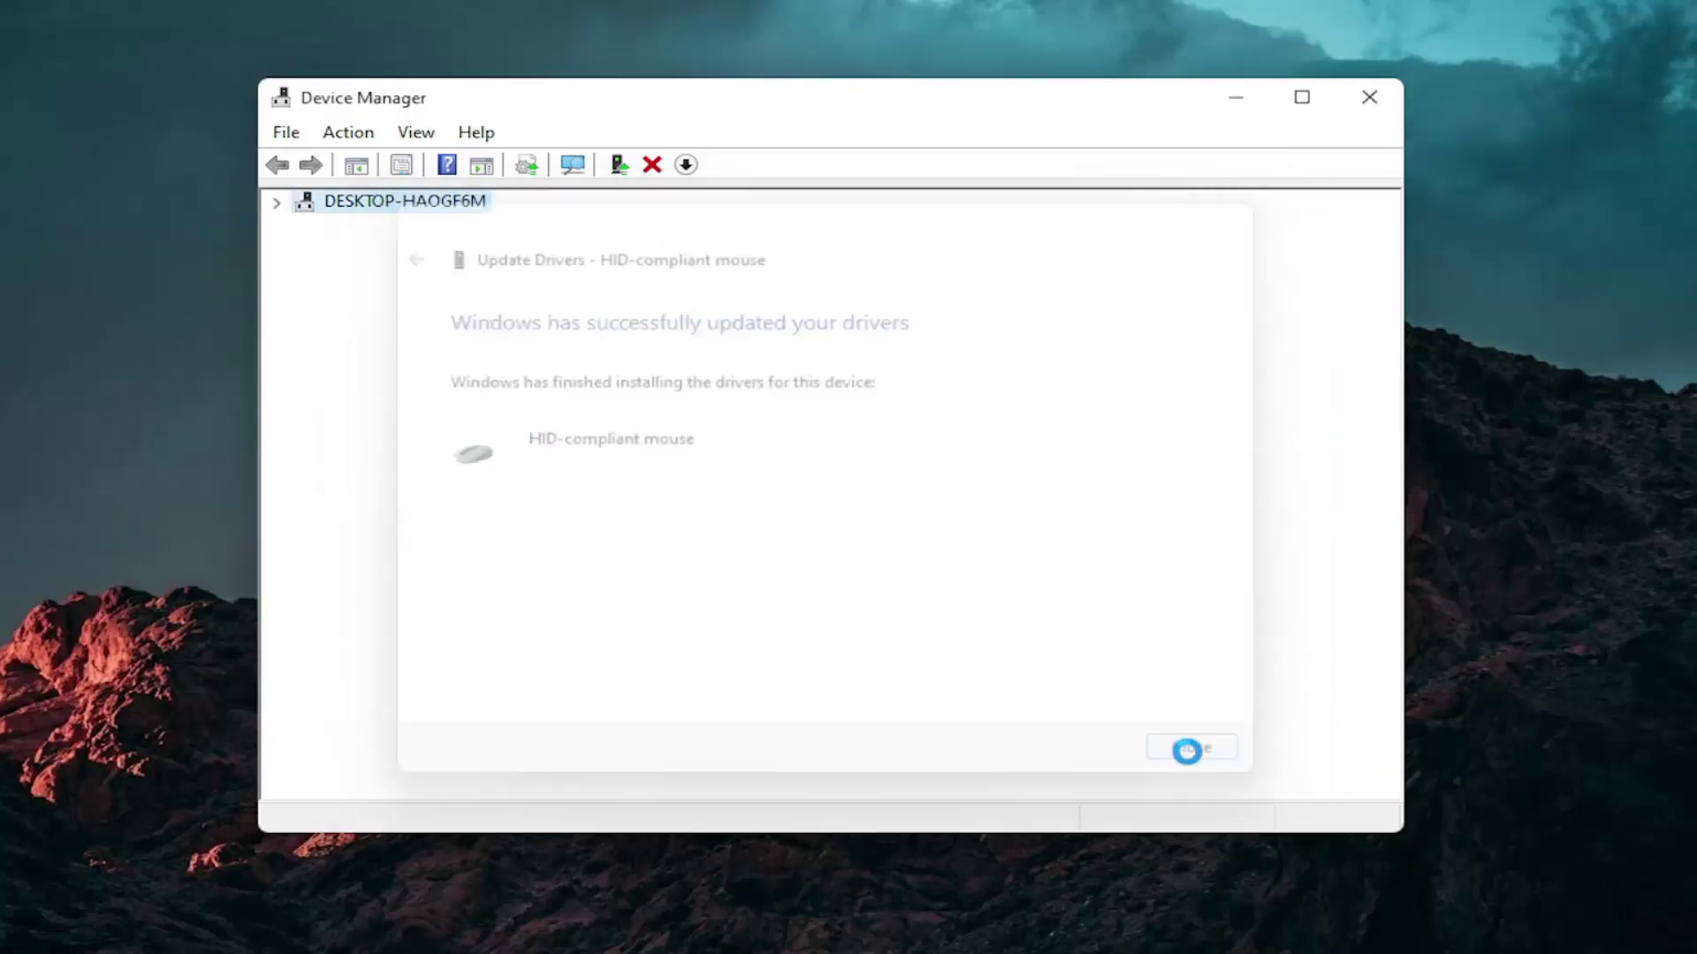
{"action": "left_click", "coordinate": [303, 462]}
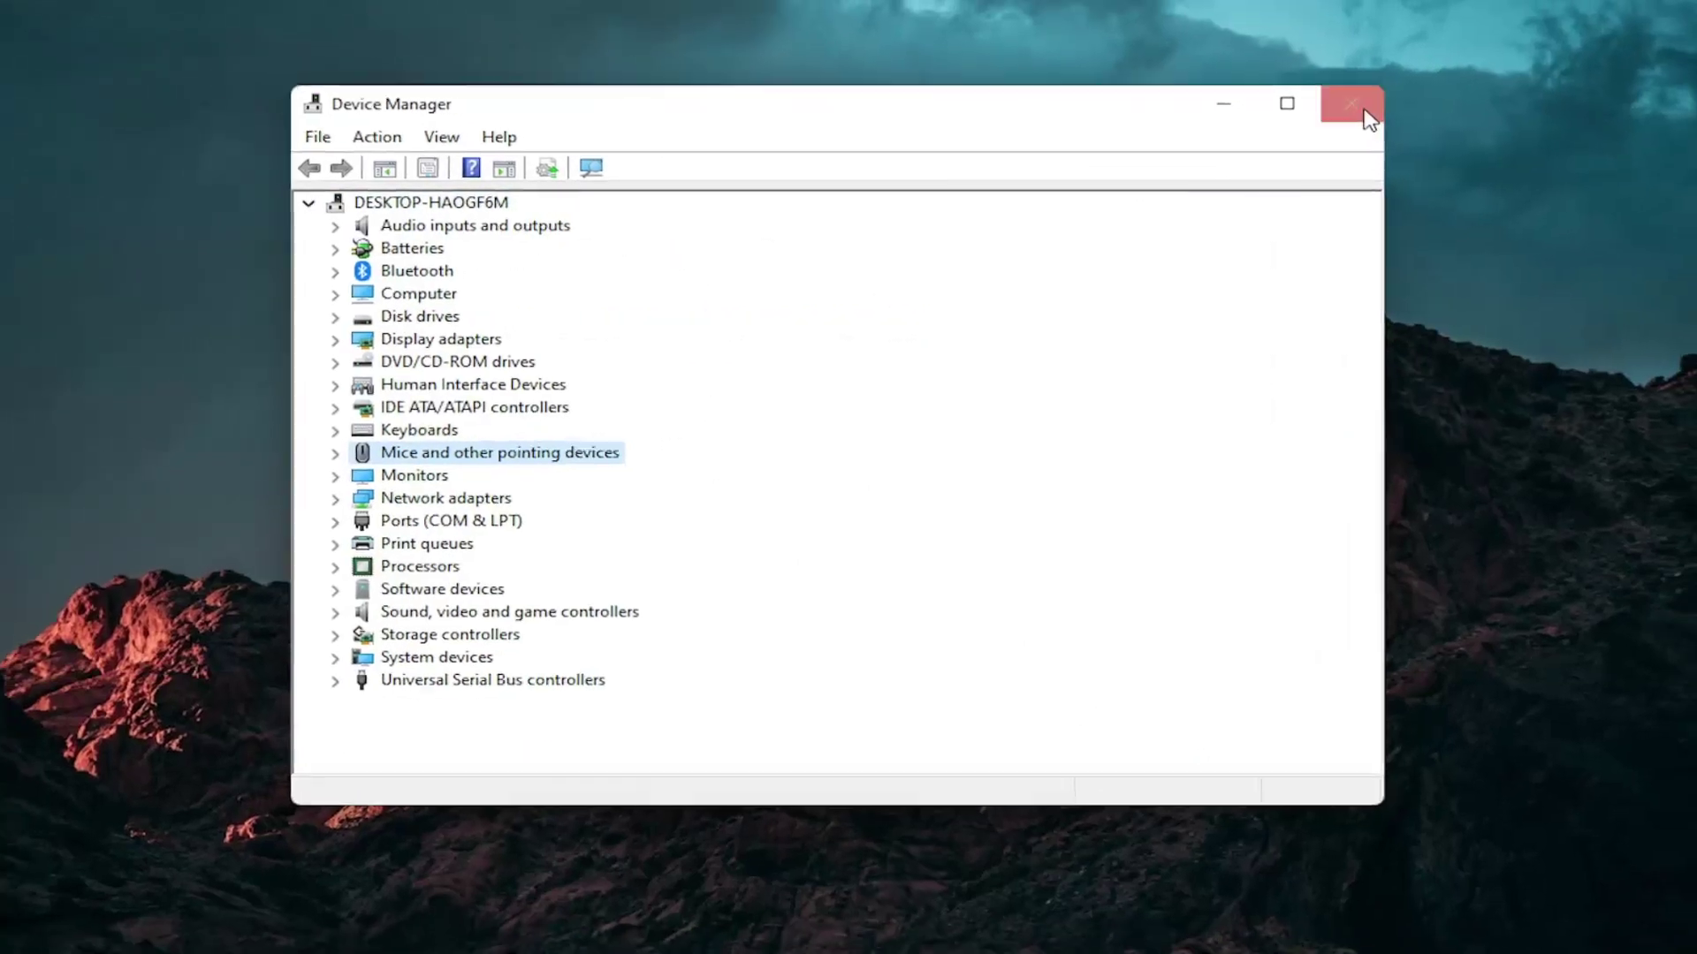
{"action": "left_click", "coordinate": [1365, 113]}
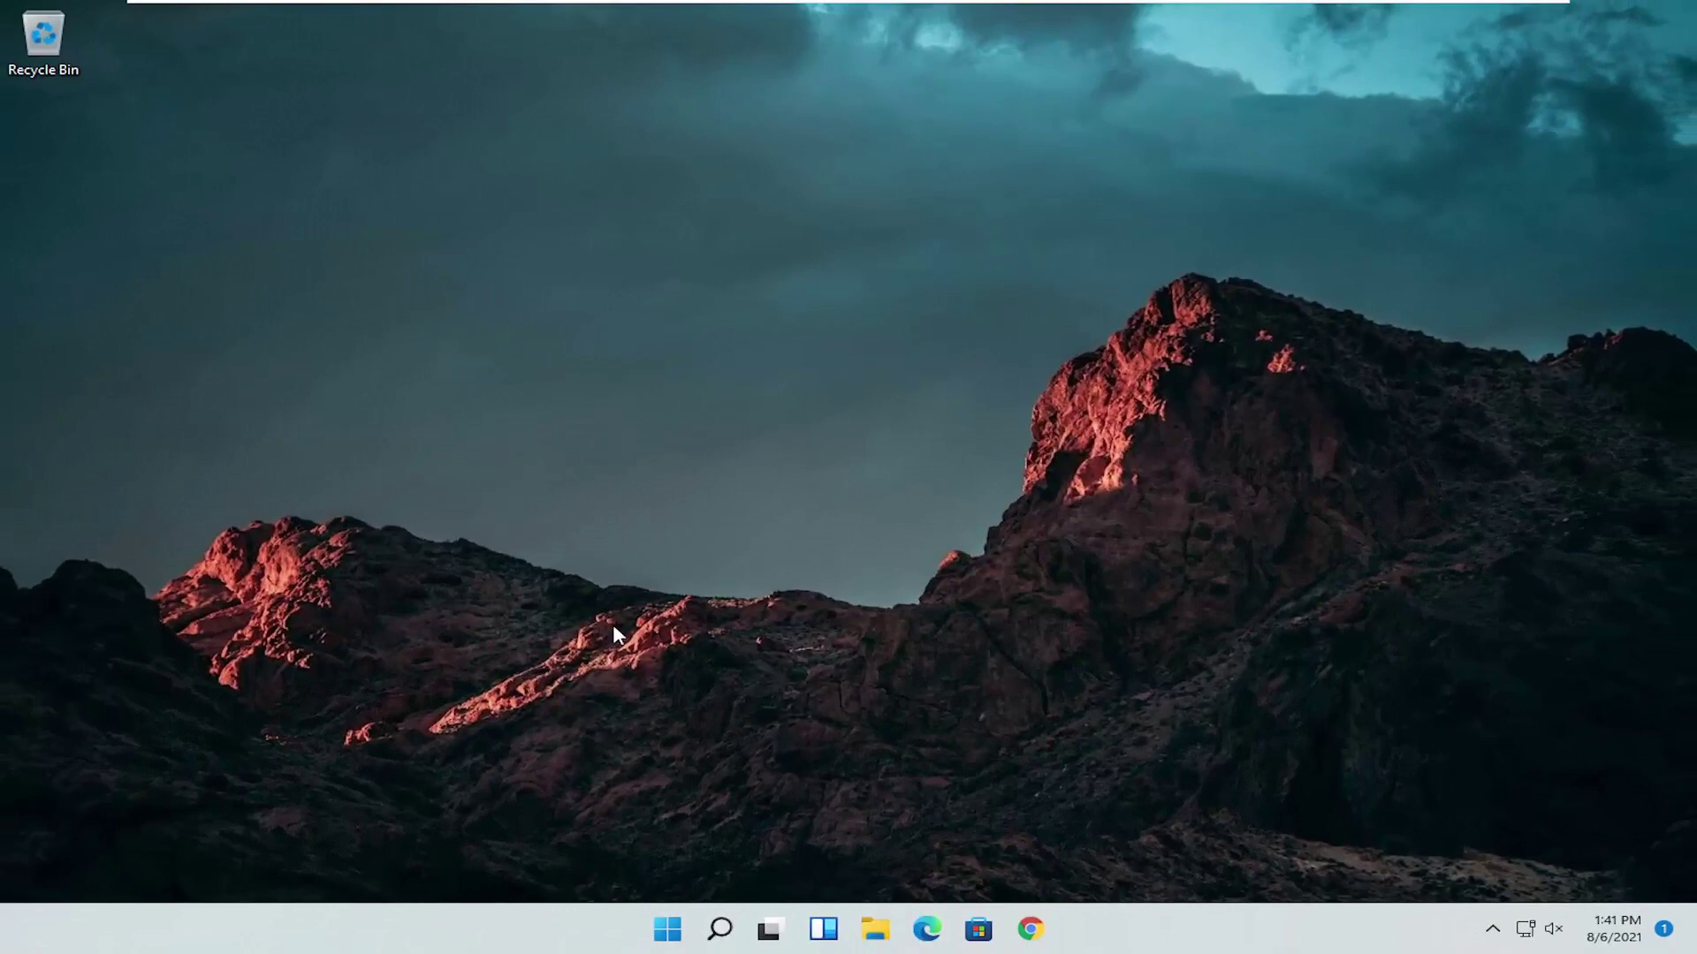
Open Troubleshoot settings via search and show the Other troubleshooters list.
{"action": "left_click", "coordinate": [723, 931]}
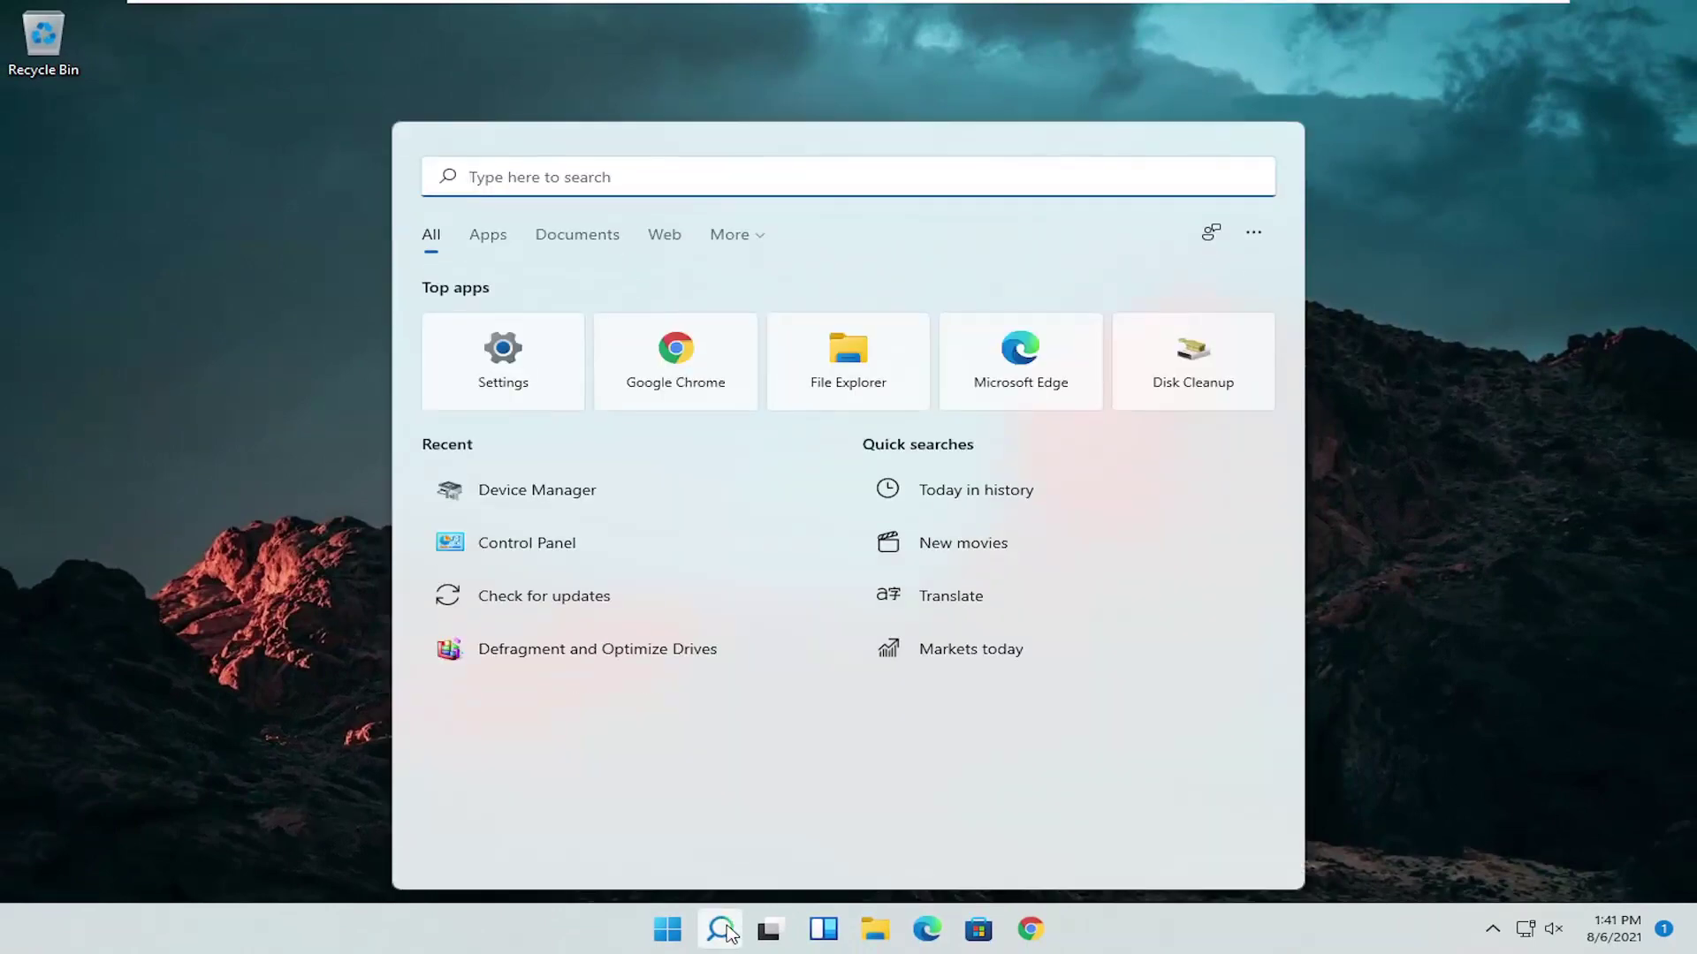
{"action": "type", "text": "trouble"}
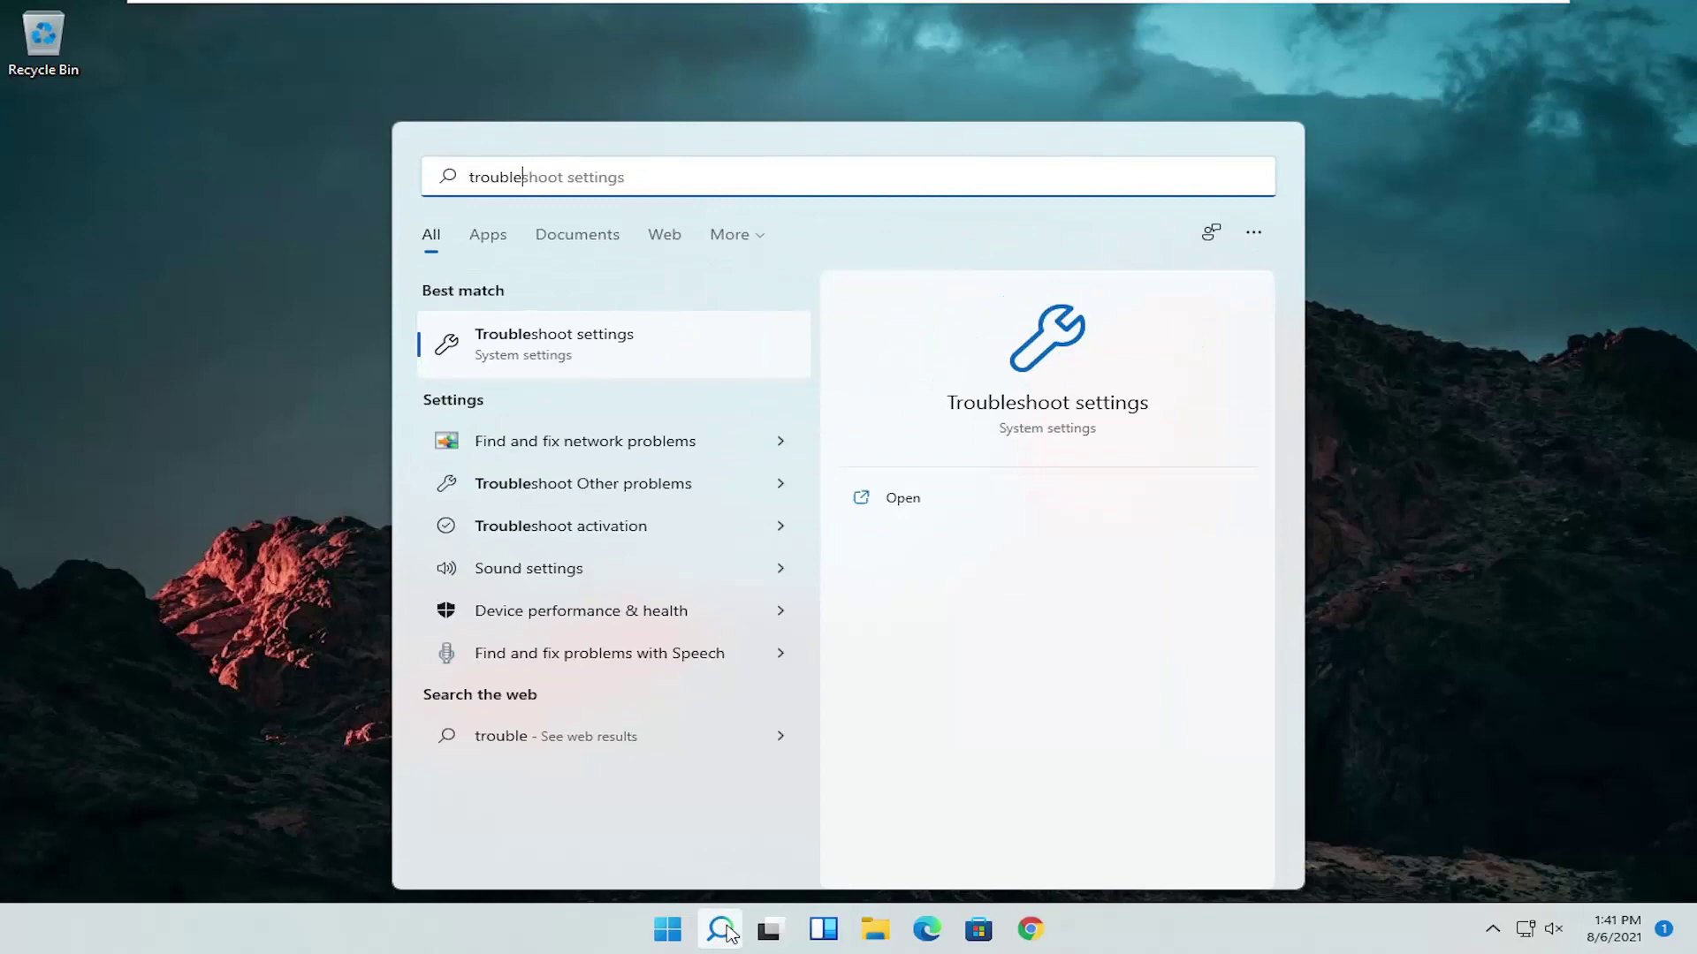
{"action": "type", "text": "shoot"}
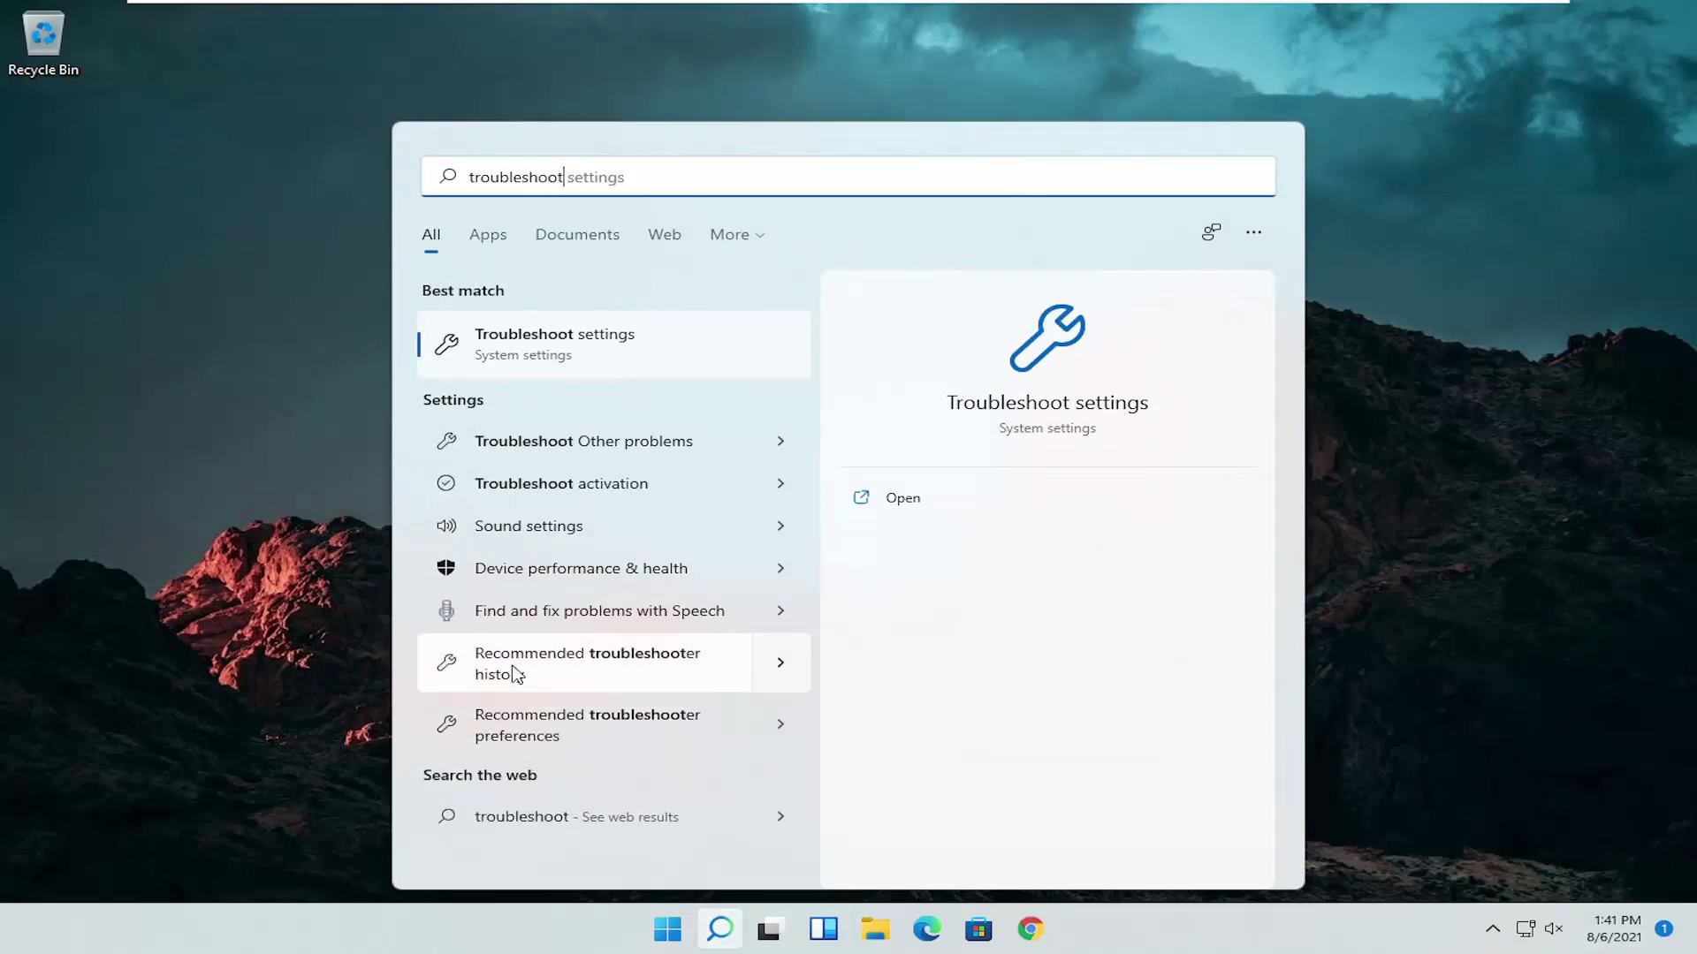
{"action": "left_click", "coordinate": [563, 340]}
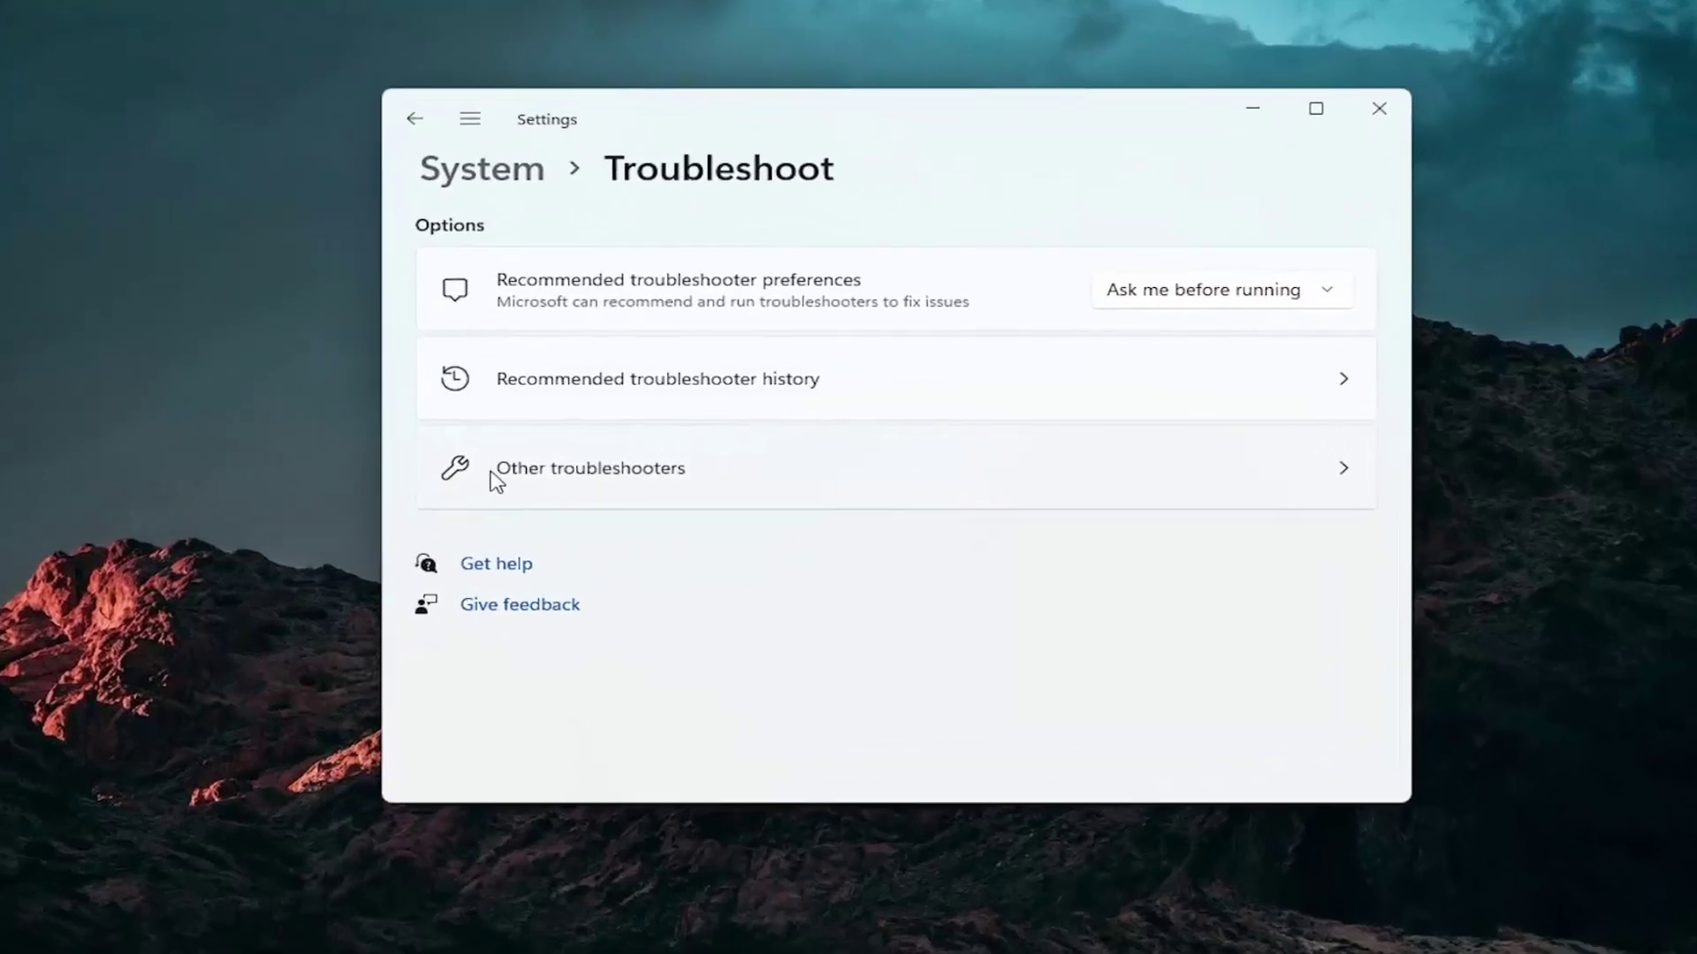
{"action": "left_click", "coordinate": [500, 481]}
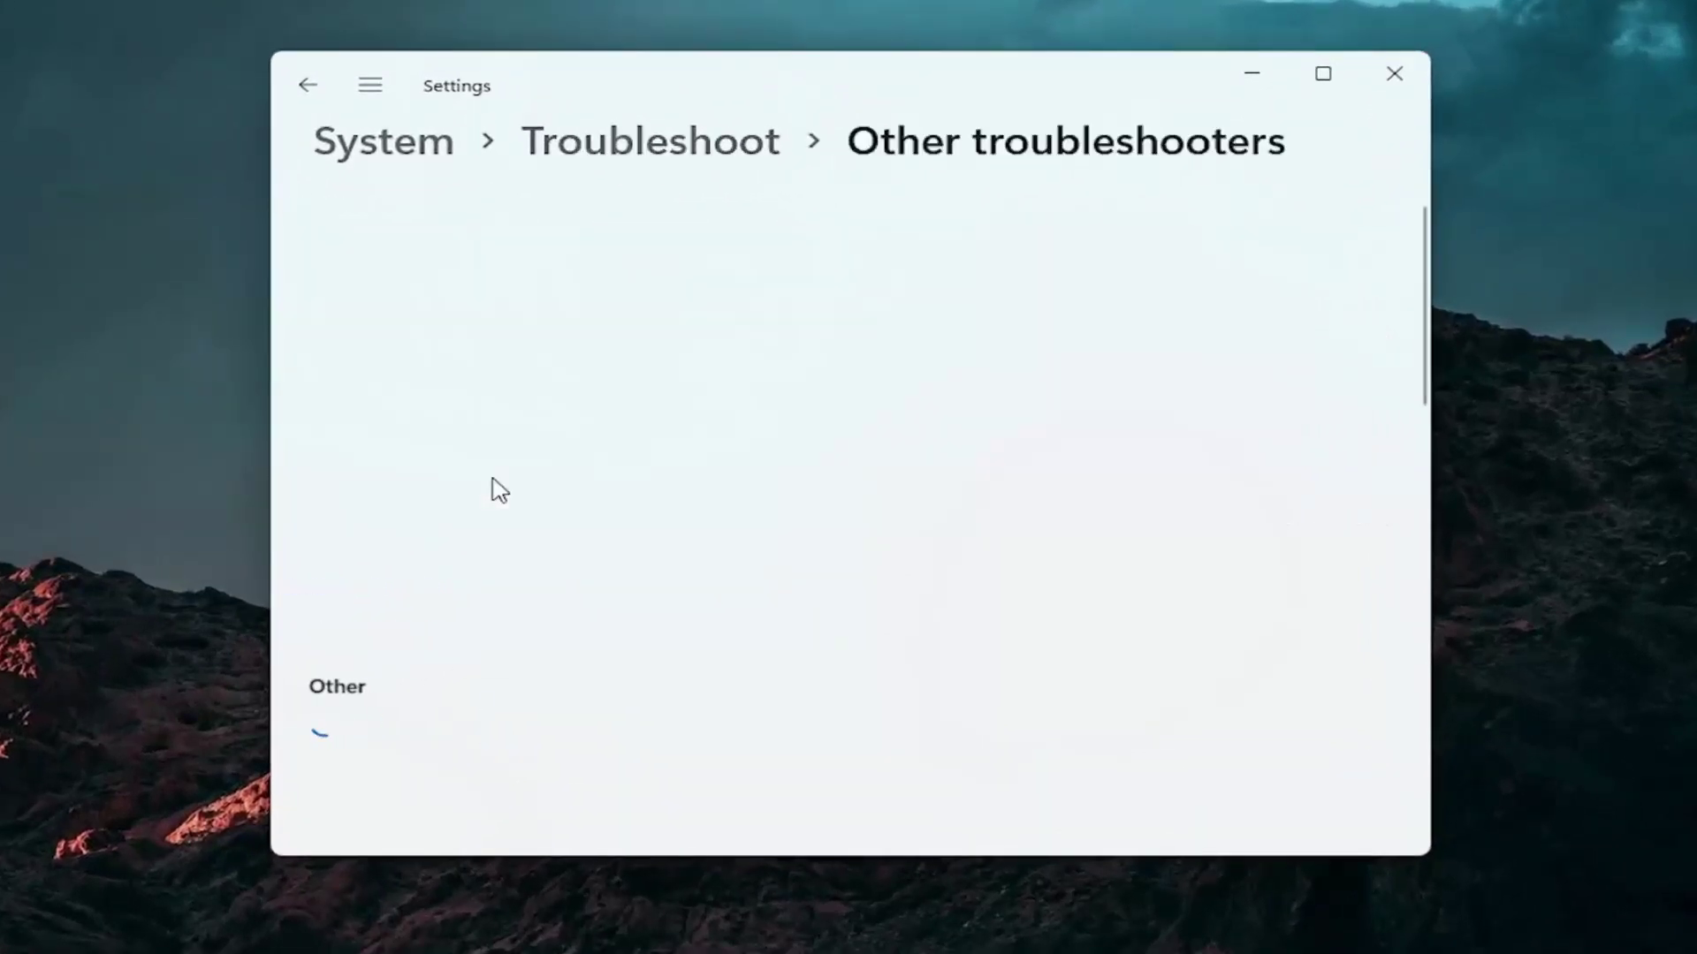
Run the Keyboard troubleshooter, dismiss its no-changes result, and close Settings.
{"action": "scroll", "coordinate": [495, 482], "scroll_direction": "down", "scroll_amount": 5}
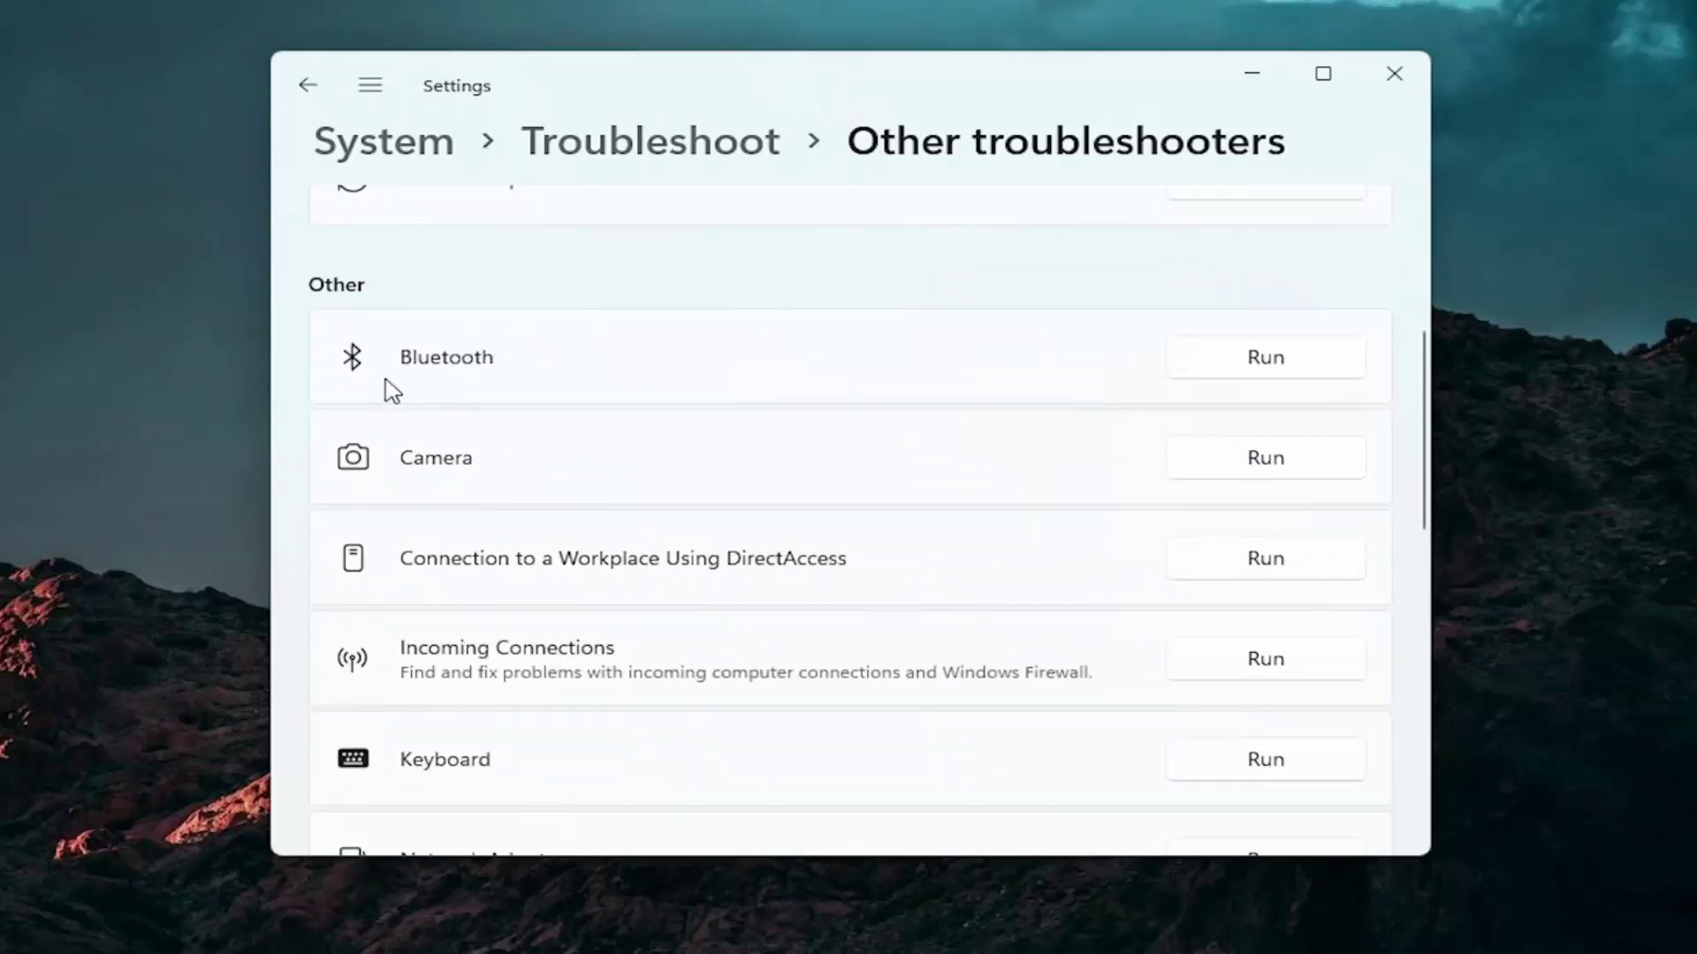
{"action": "scroll", "coordinate": [530, 530], "scroll_direction": "up", "scroll_amount": 1}
{"action": "scroll", "coordinate": [533, 532], "scroll_direction": "down", "scroll_amount": 1}
{"action": "scroll", "coordinate": [530, 530], "scroll_direction": "down", "scroll_amount": 2}
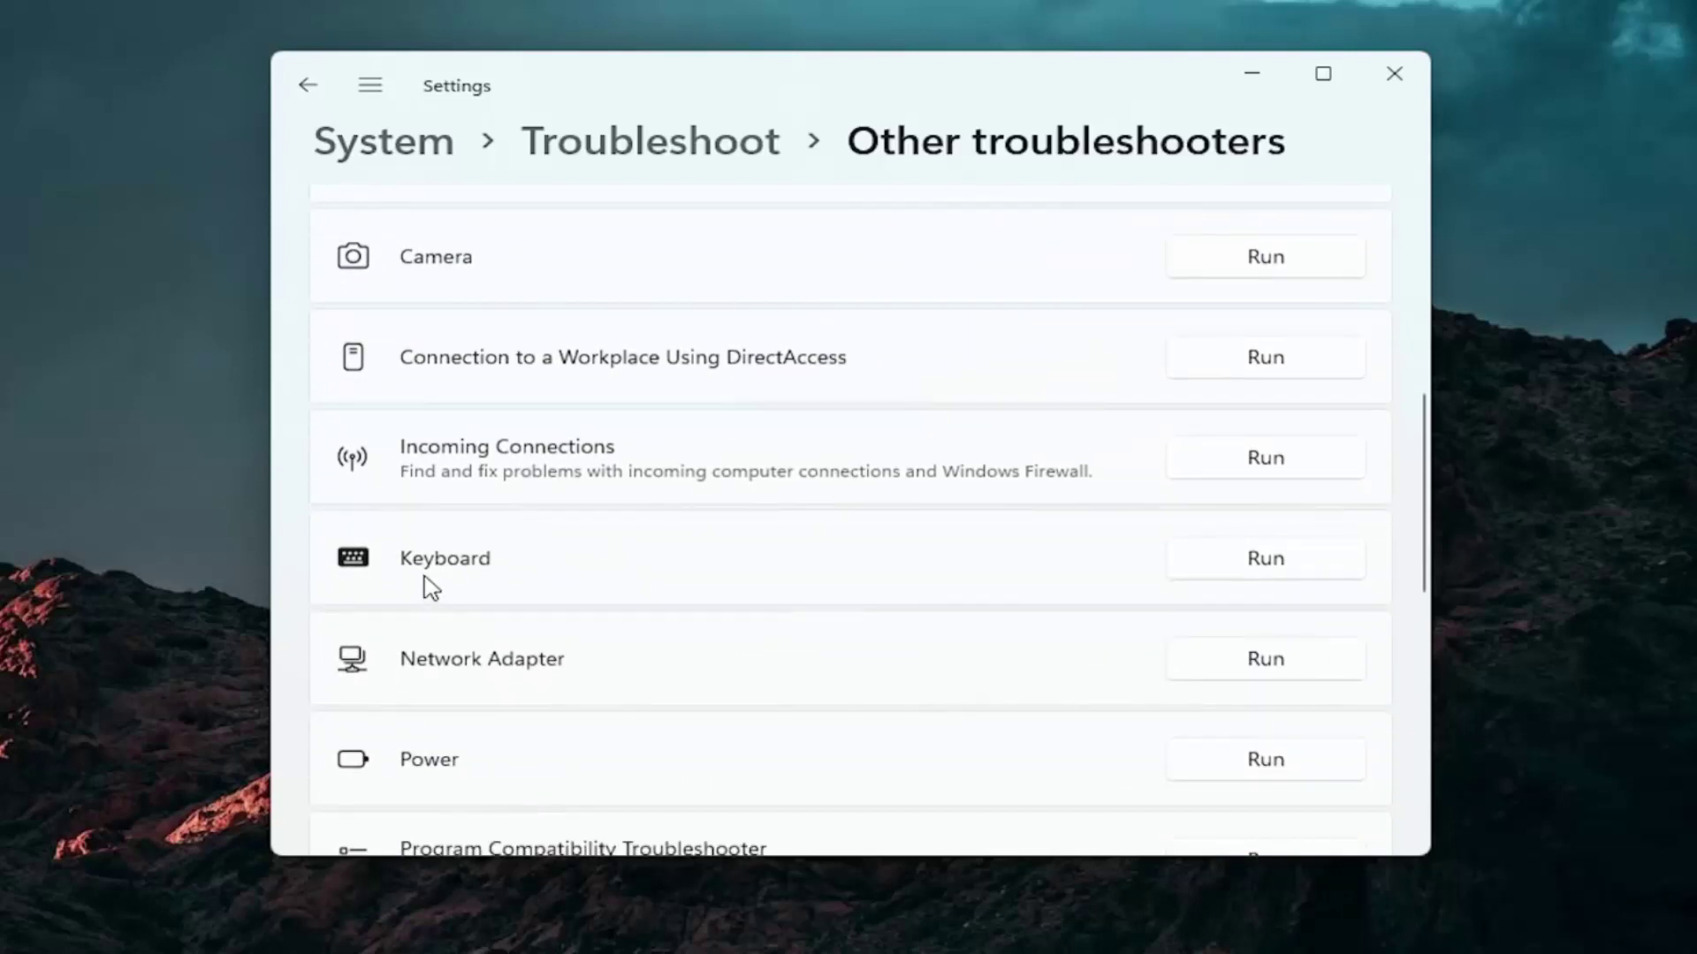
{"action": "left_click", "coordinate": [1268, 557]}
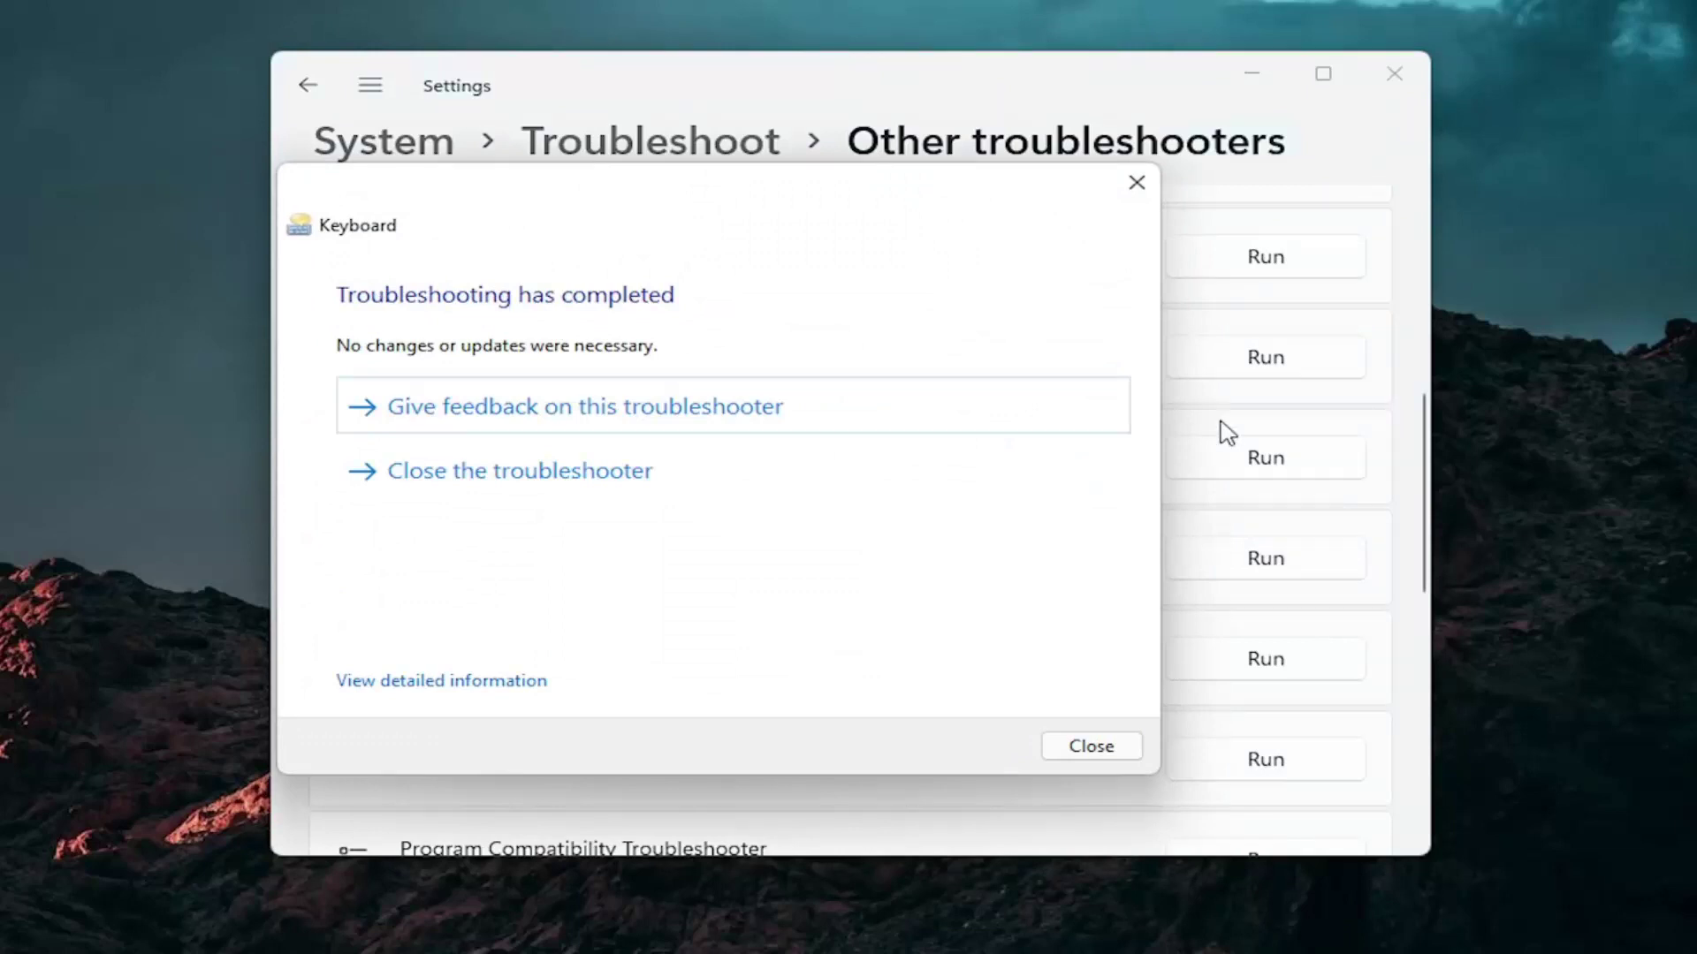
{"action": "left_click", "coordinate": [1136, 183]}
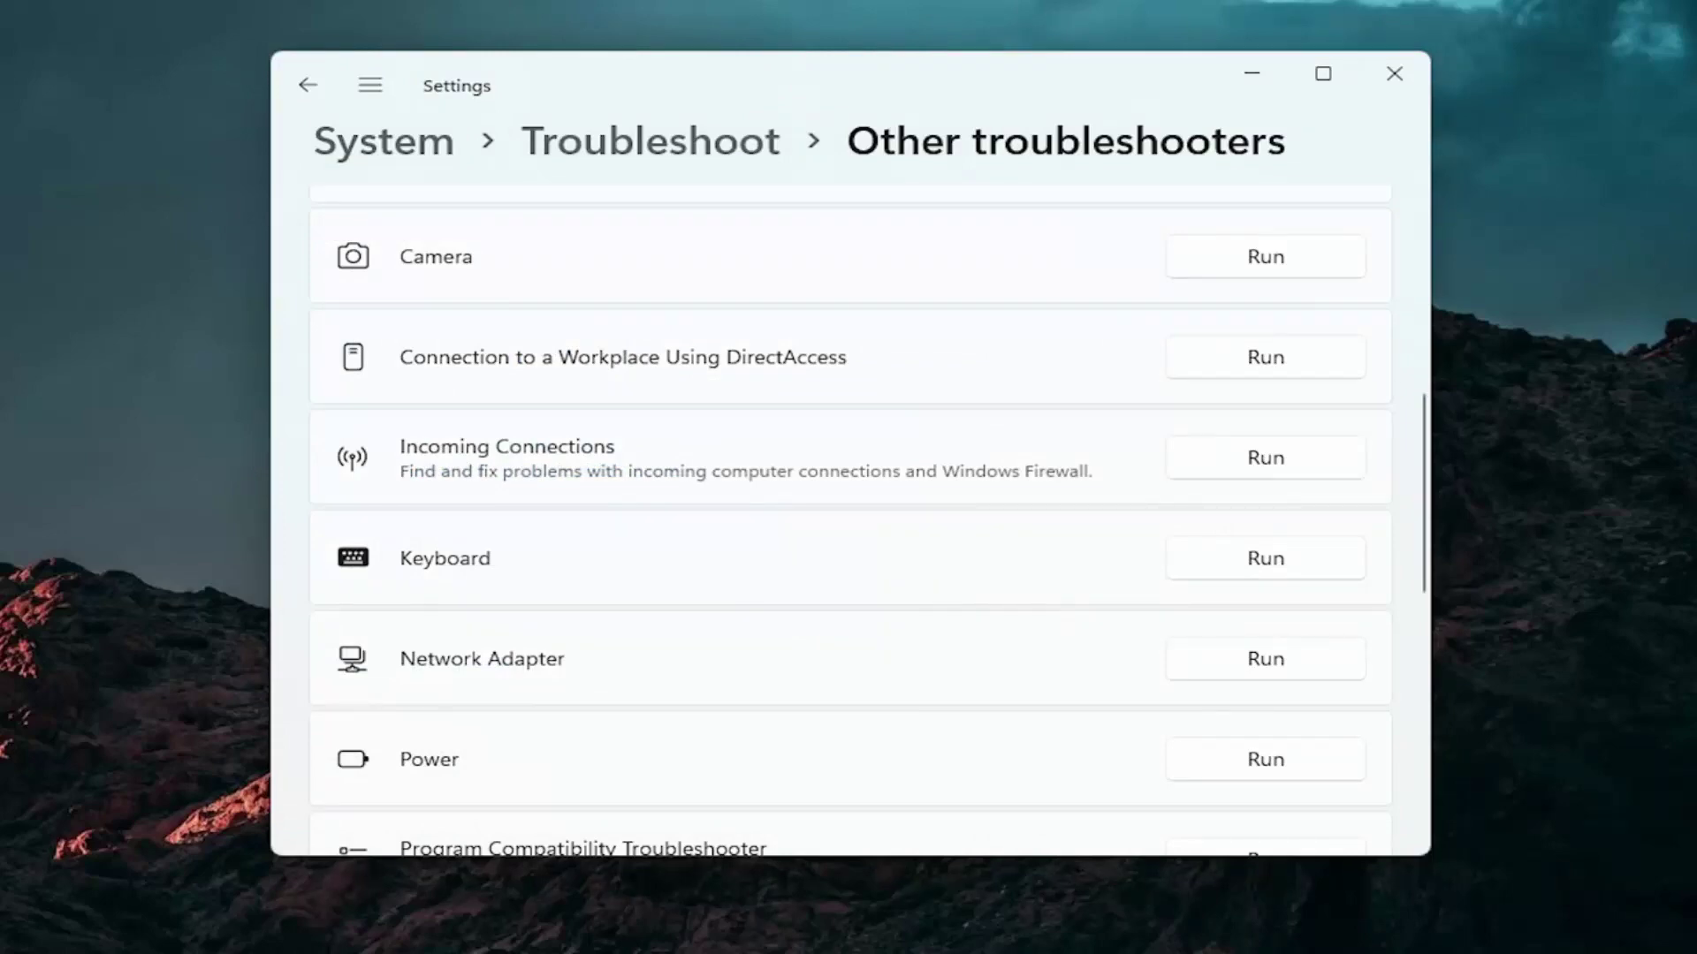
{"action": "left_click", "coordinate": [1403, 64]}
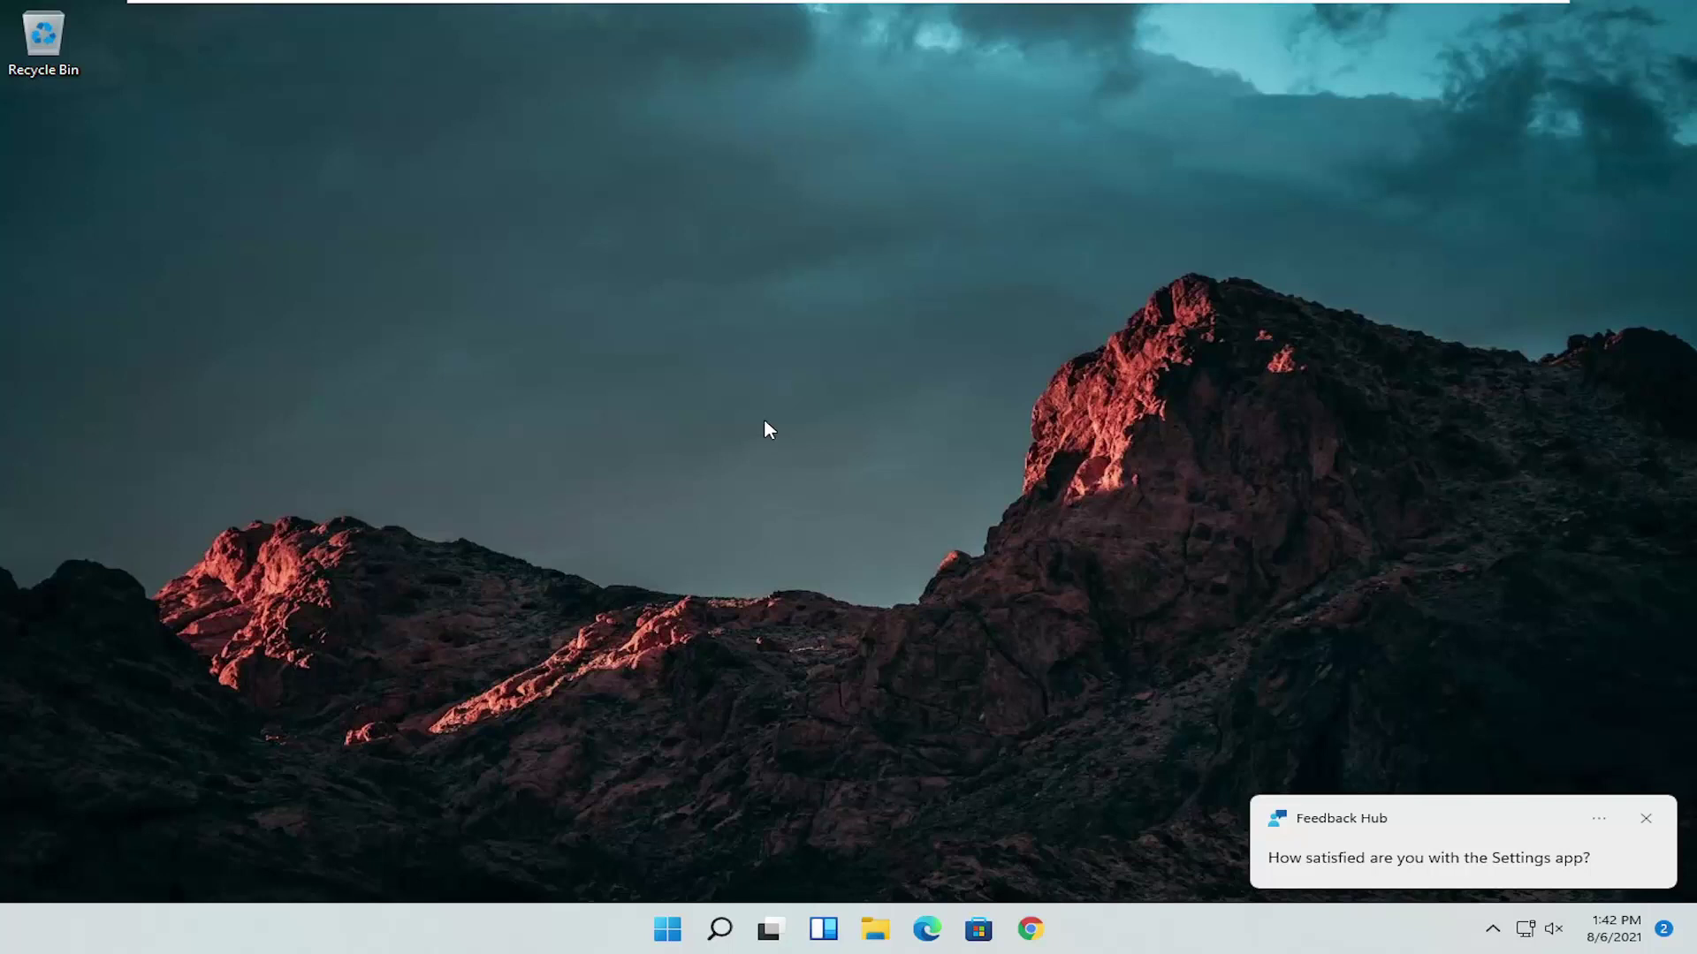
Launch Command Prompt as administrator and run sfc /scannow.
{"action": "left_click", "coordinate": [716, 939]}
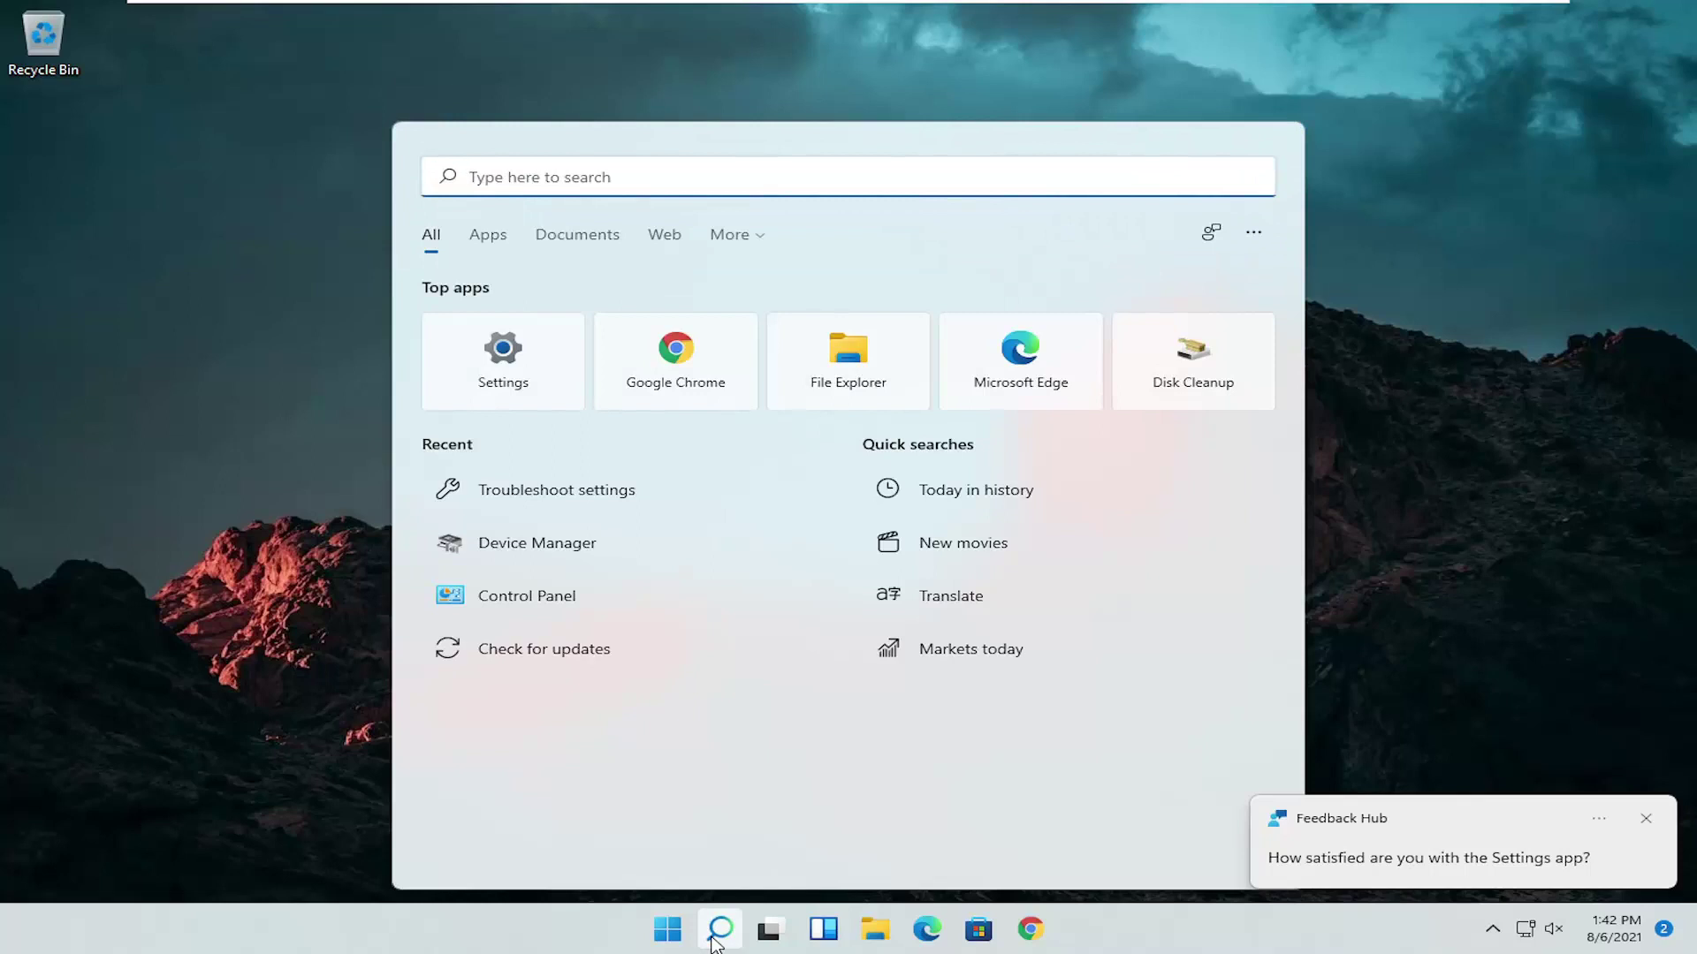
{"action": "type", "text": "cmd"}
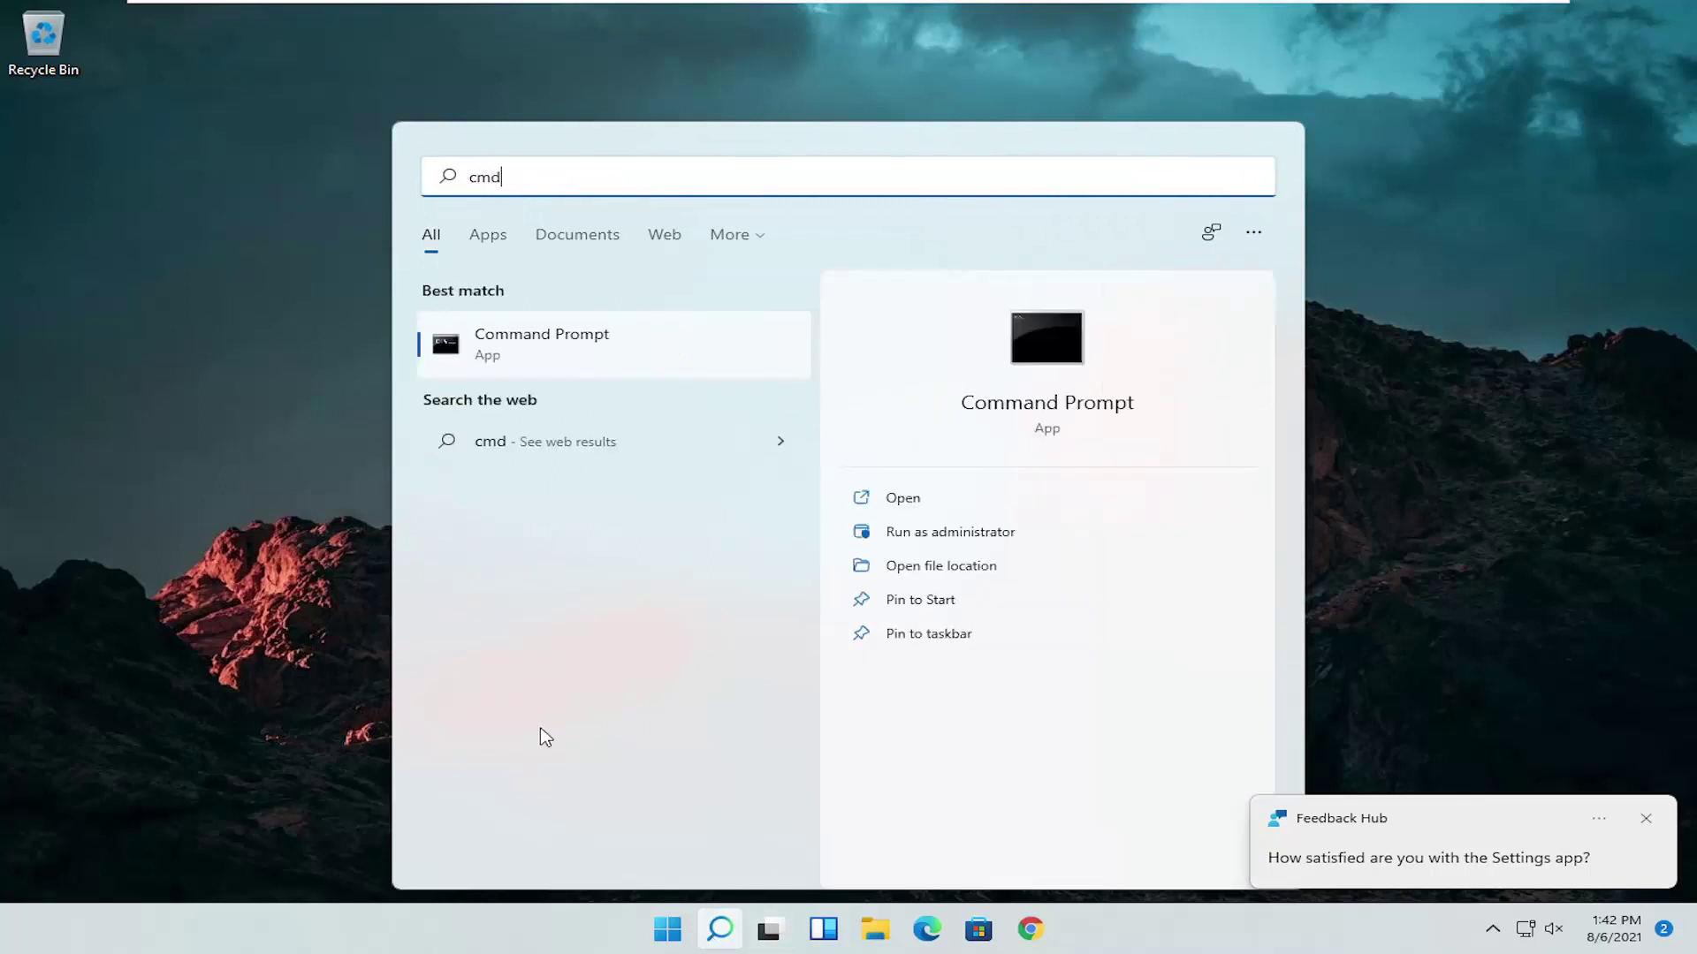
{"action": "right_click", "coordinate": [504, 345]}
{"action": "left_click", "coordinate": [580, 366]}
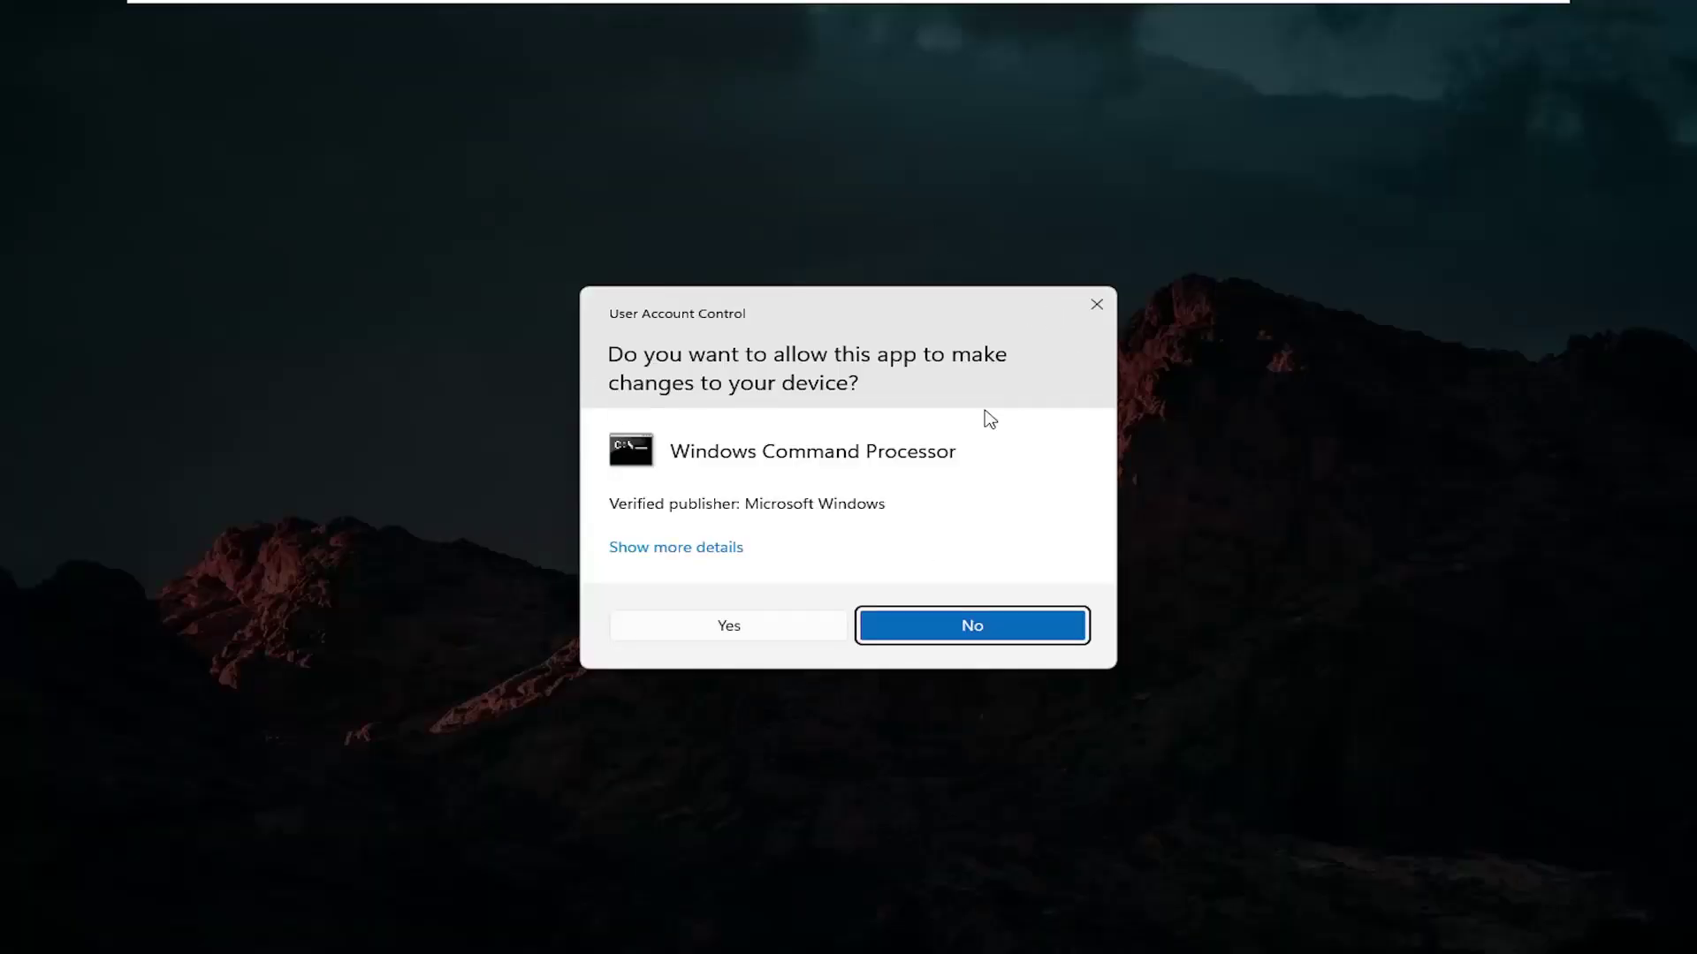
{"action": "left_click", "coordinate": [723, 628]}
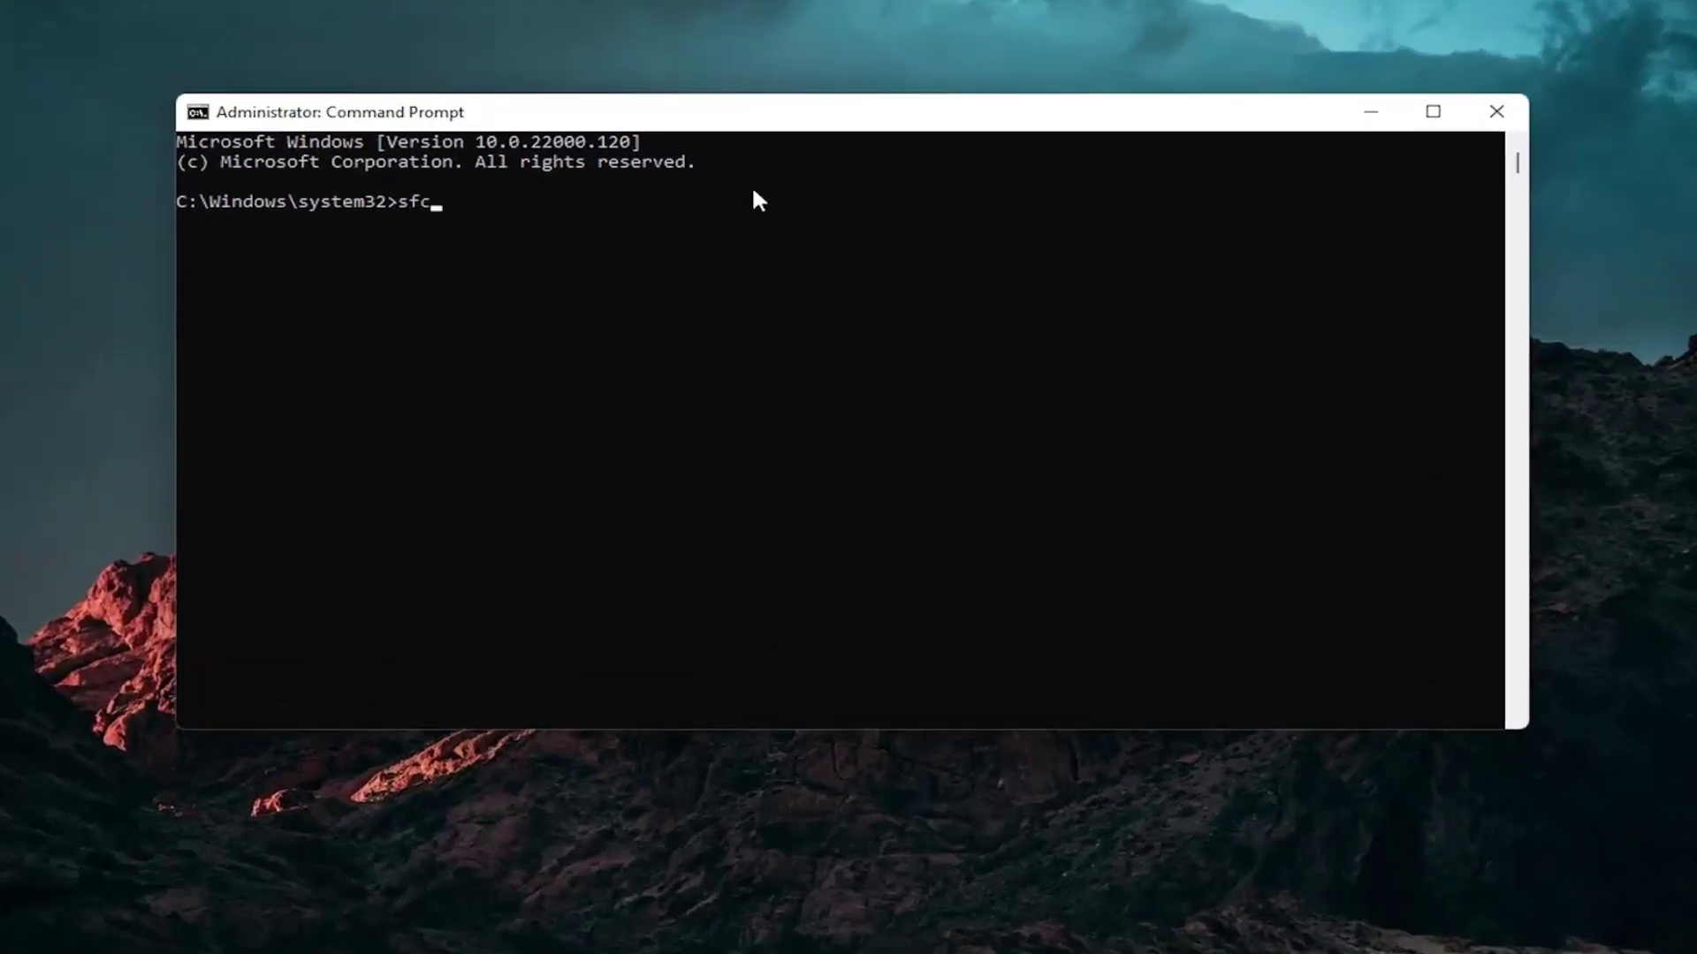
{"action": "type", "text": "sfc /scannow"}
{"action": "key", "text": "Return"}
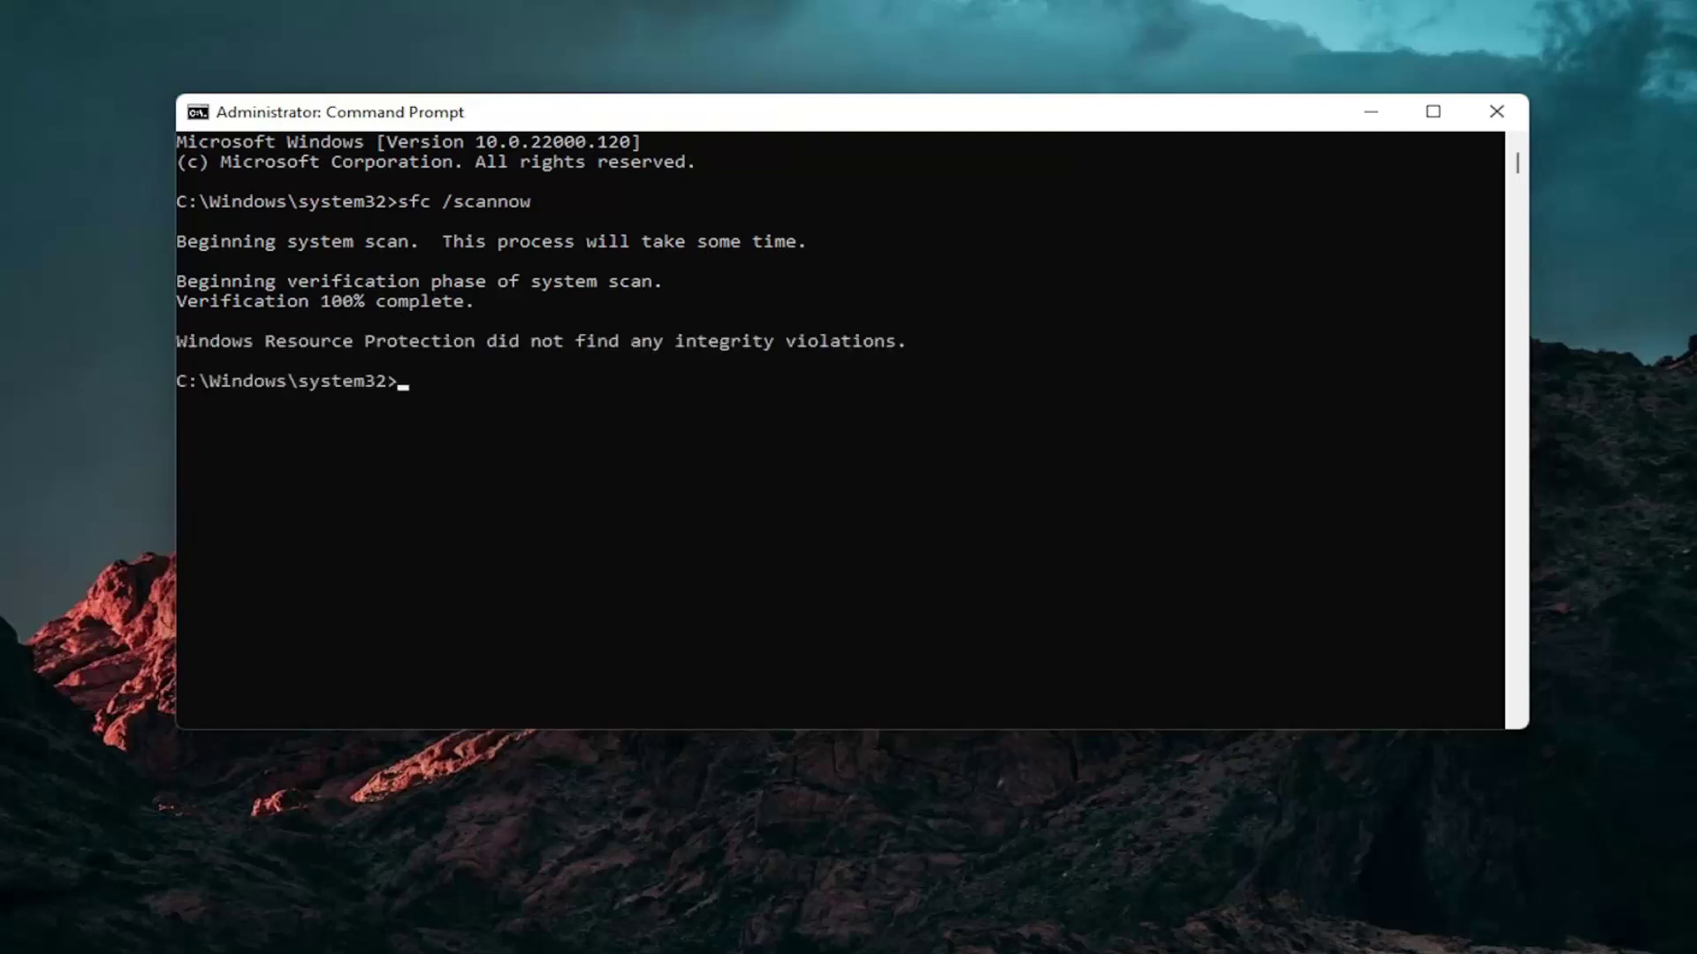
Close the Command Prompt window to return to the empty desktop.
{"action": "left_click", "coordinate": [1496, 111]}
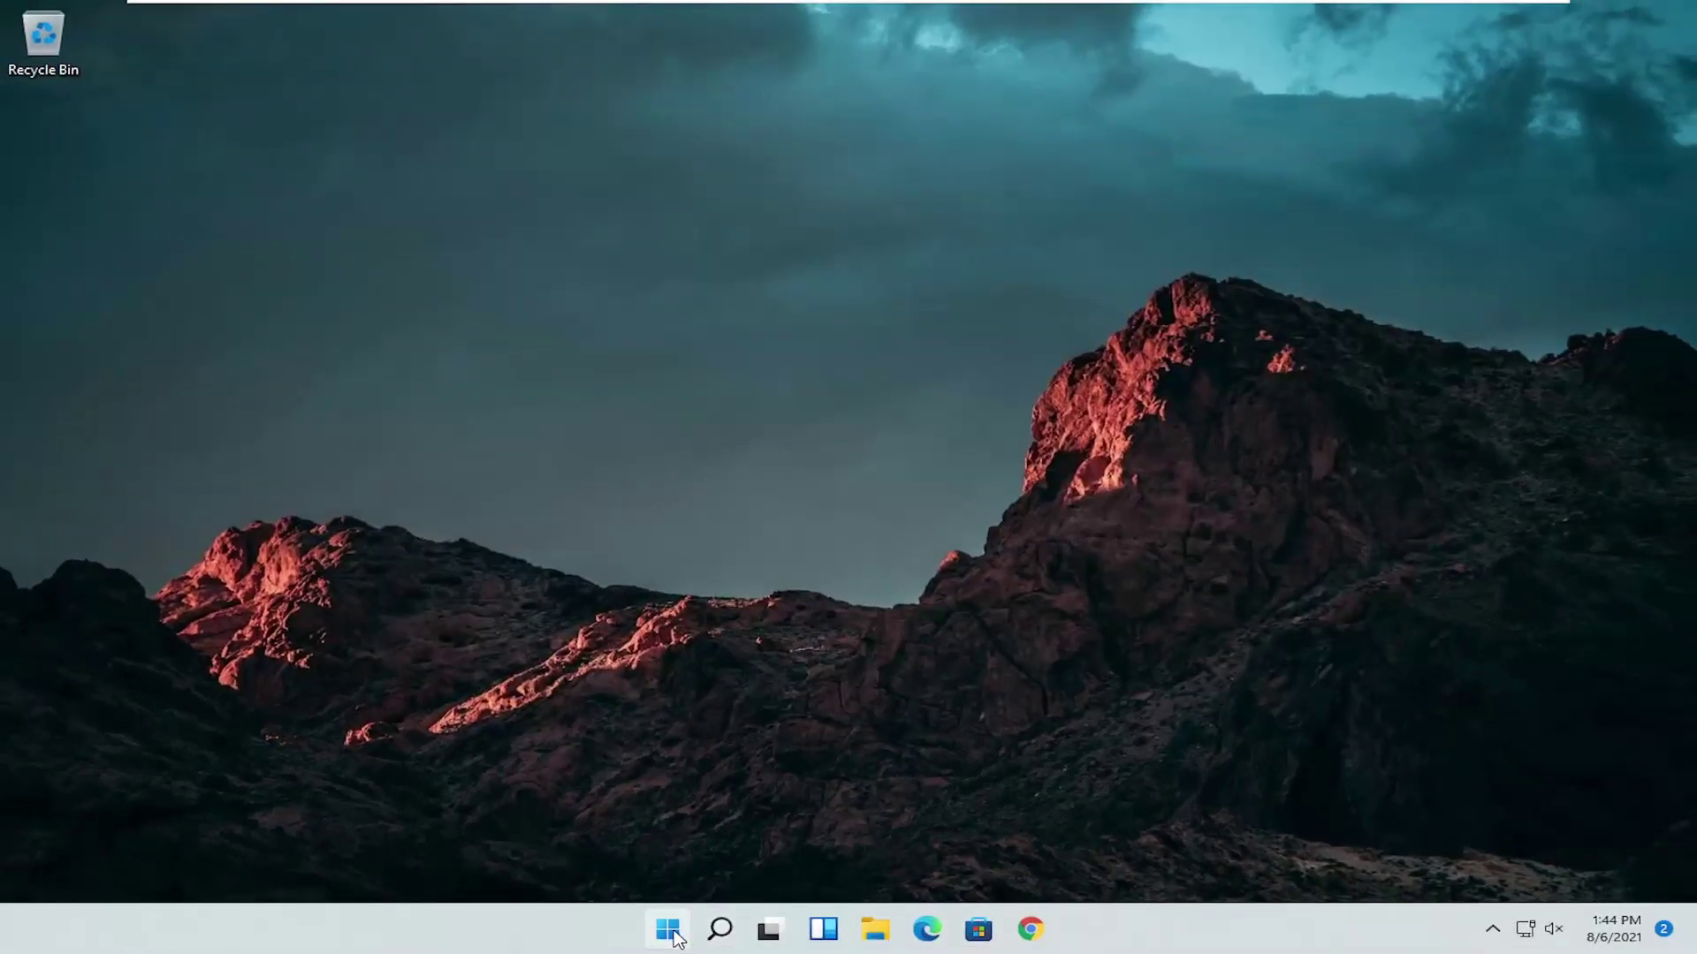